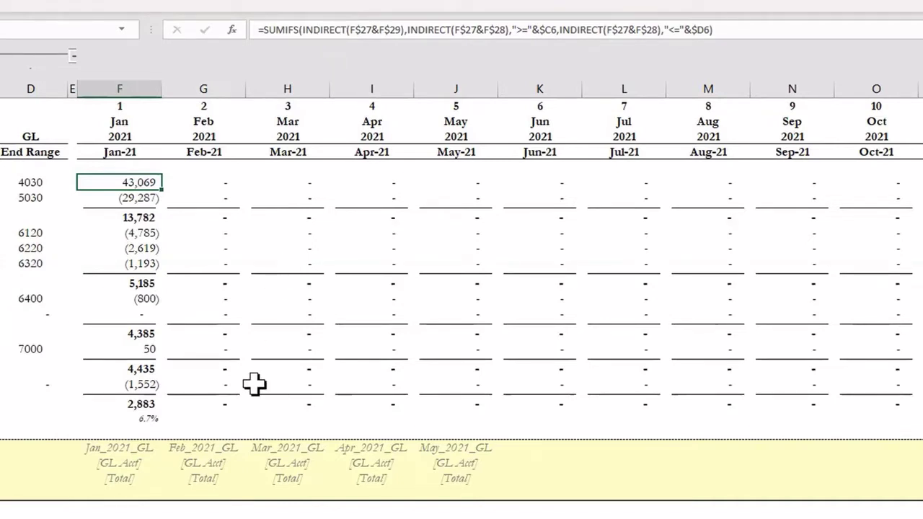
{"action": "left_click", "coordinate": [120, 518]}
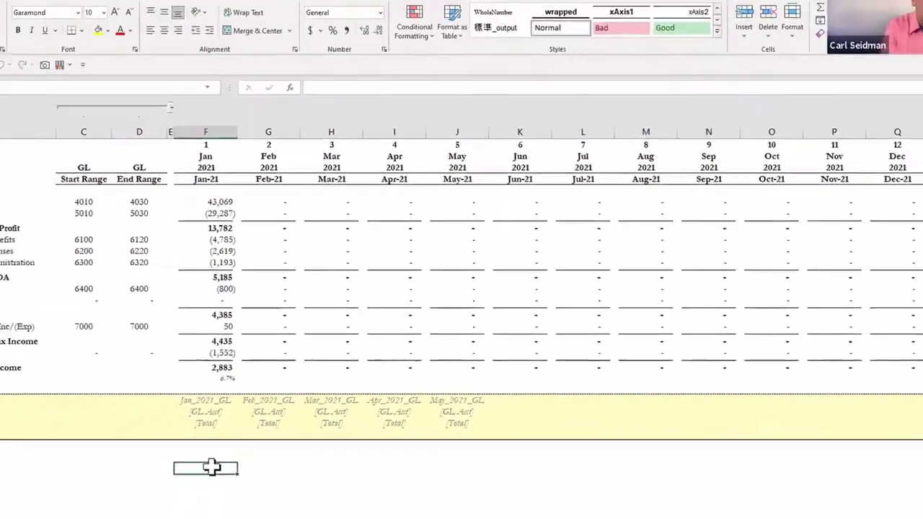
{"action": "type", "text": "="}
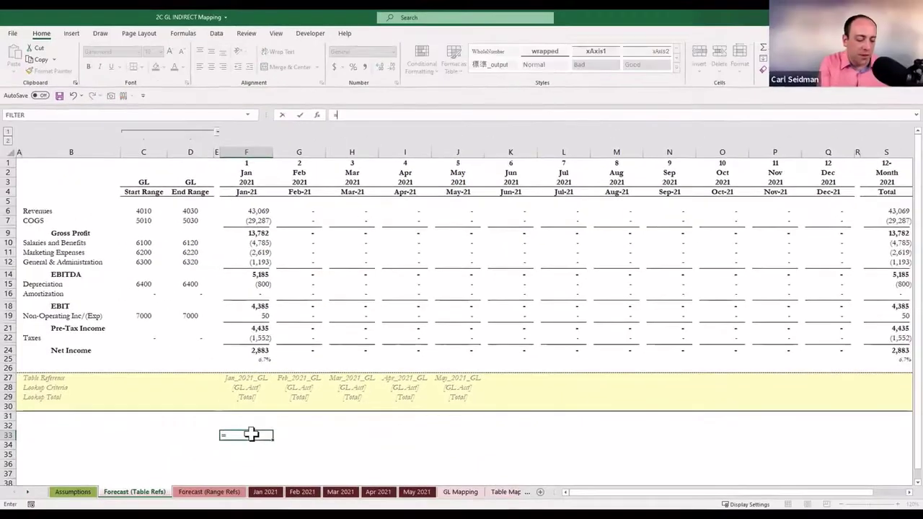
{"action": "type", "text": "sumif"}
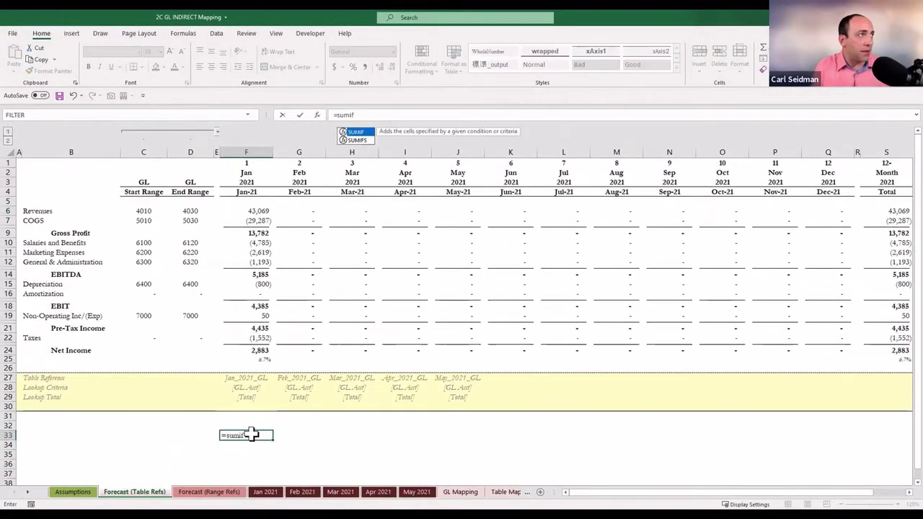
{"action": "type", "text": "s"}
{"action": "key", "text": "Tab"}
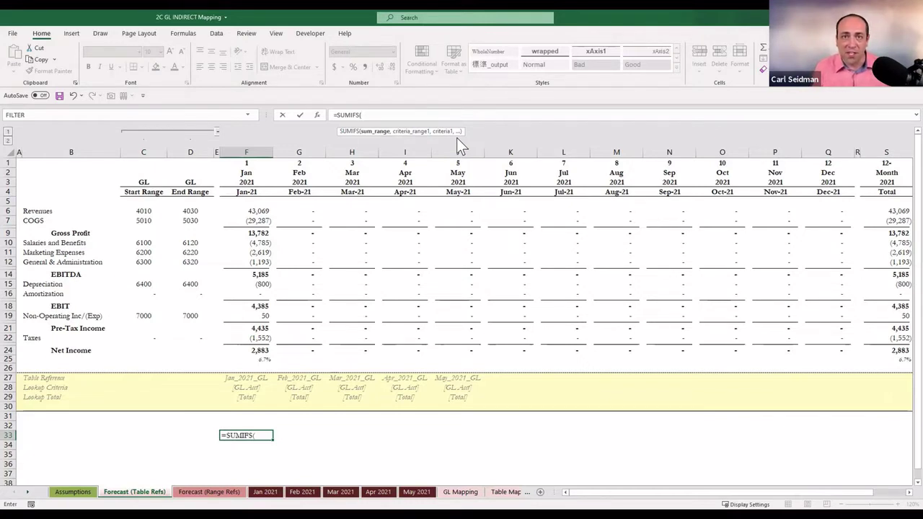
{"action": "key", "text": "Escape"}
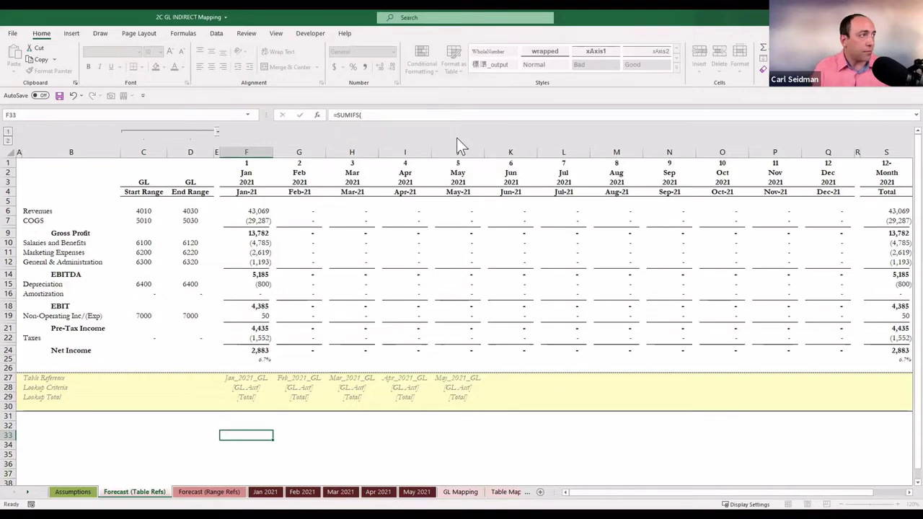
{"action": "type", "text": "="}
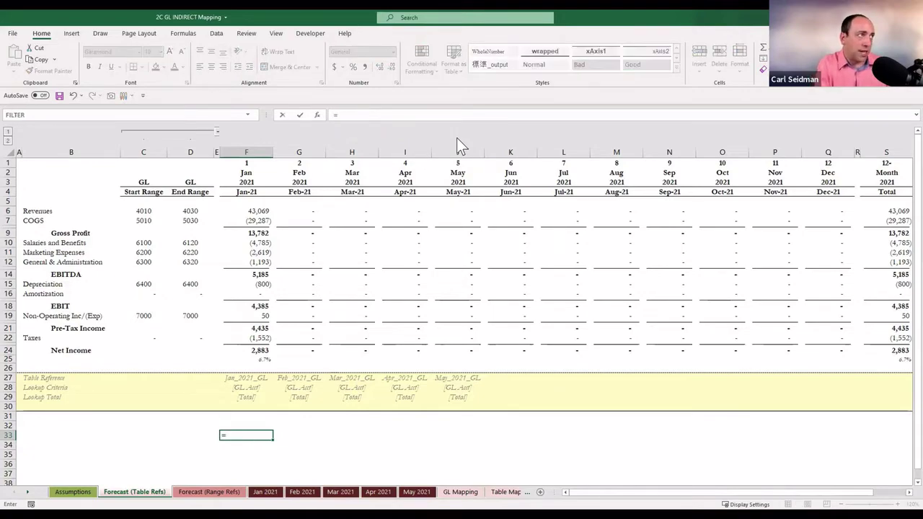
{"action": "type", "text": "INDIRECT("}
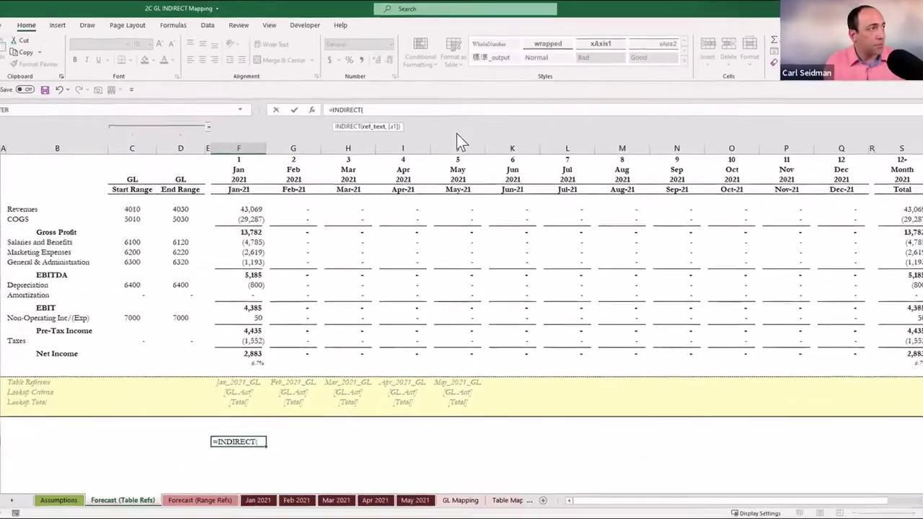
{"action": "key", "text": "Escape"}
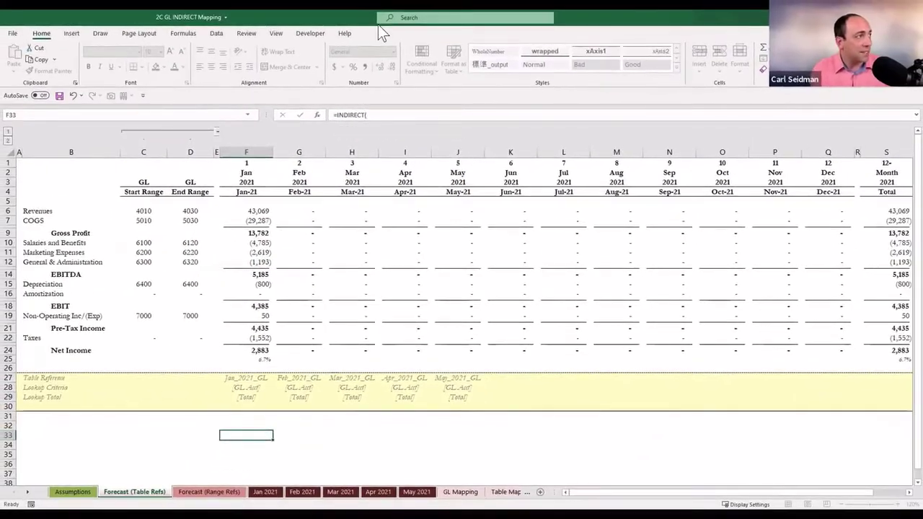
Examine the sum range, criteria ranges and criteria of the January Revenues SUMIFS formula in F6, leaving it unchanged.
{"action": "left_click", "coordinate": [166, 193]}
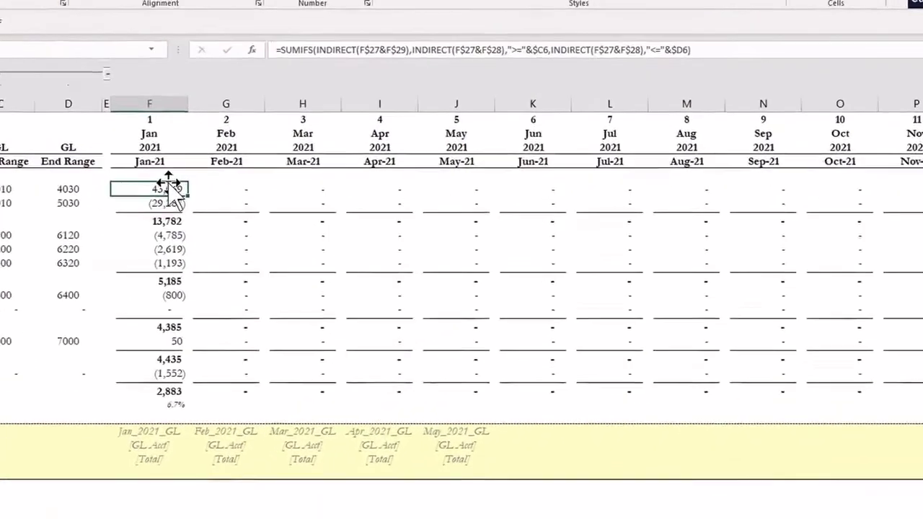
{"action": "left_click_drag", "start_coordinate": [308, 36], "coordinate": [408, 35]}
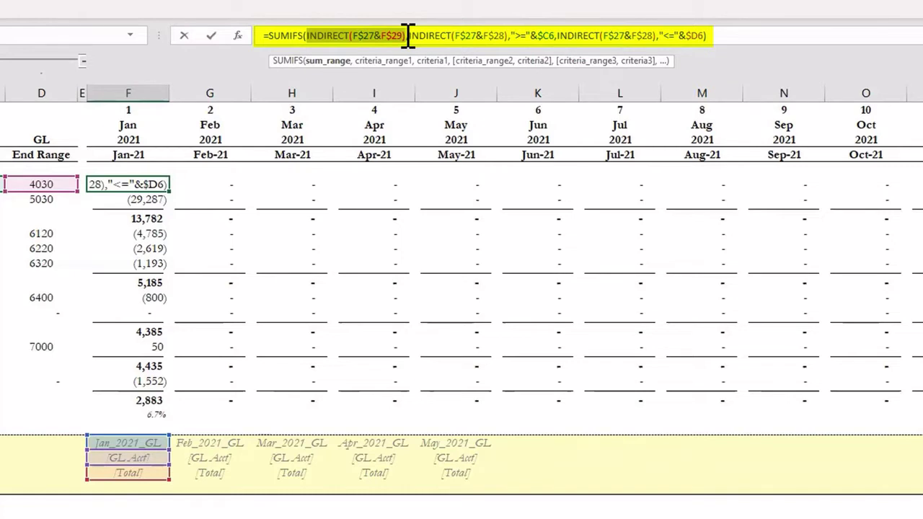
{"action": "left_click_drag", "start_coordinate": [408, 35], "coordinate": [507, 31]}
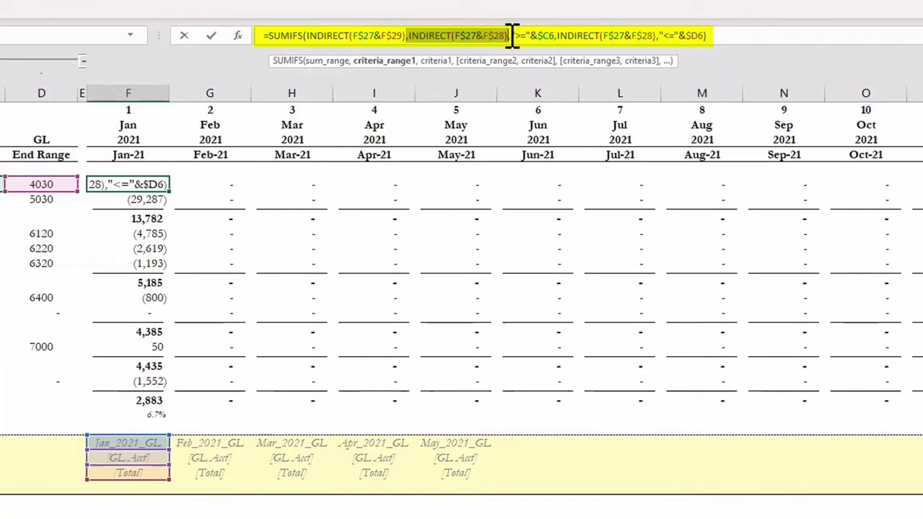
{"action": "left_click_drag", "start_coordinate": [511, 35], "coordinate": [553, 35]}
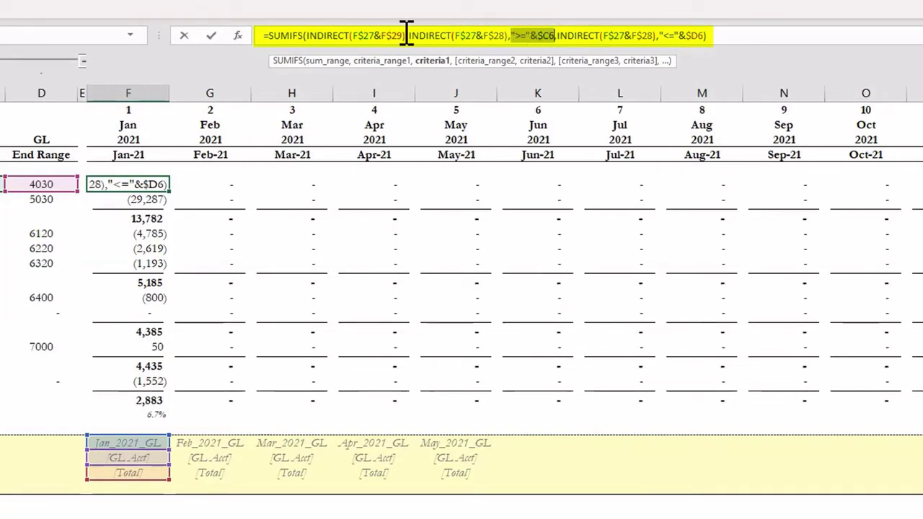
{"action": "left_click_drag", "start_coordinate": [410, 36], "coordinate": [507, 36]}
{"action": "left_click_drag", "start_coordinate": [309, 35], "coordinate": [408, 38]}
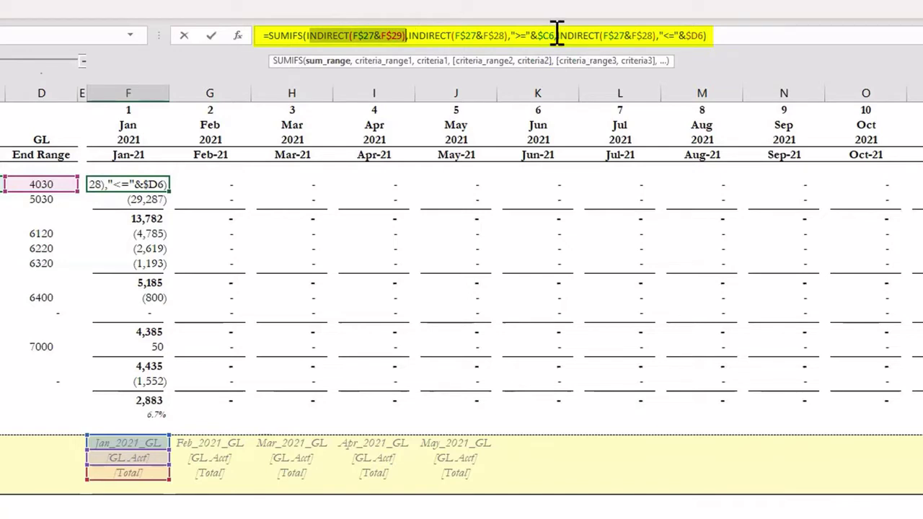
{"action": "left_click_drag", "start_coordinate": [660, 35], "coordinate": [703, 35]}
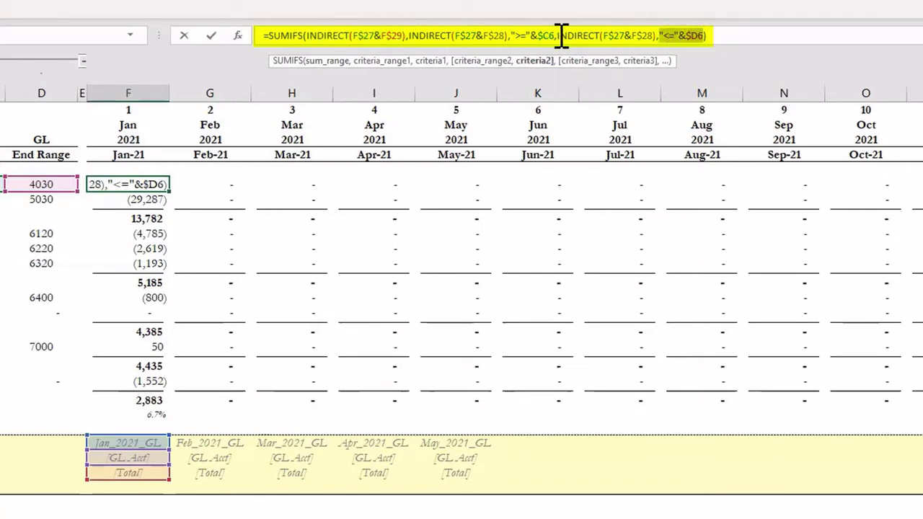
{"action": "left_click", "coordinate": [589, 35]}
{"action": "left_click_drag", "start_coordinate": [589, 35], "coordinate": [673, 27]}
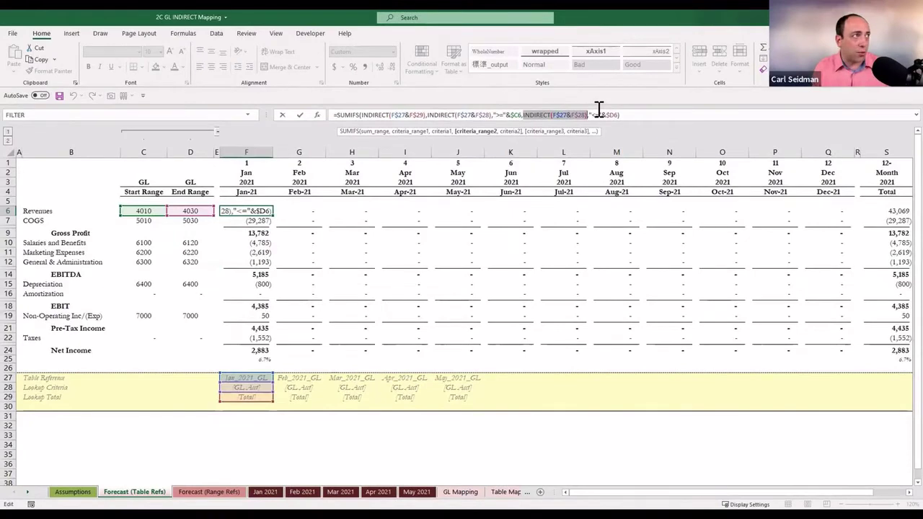
{"action": "key", "text": "Escape"}
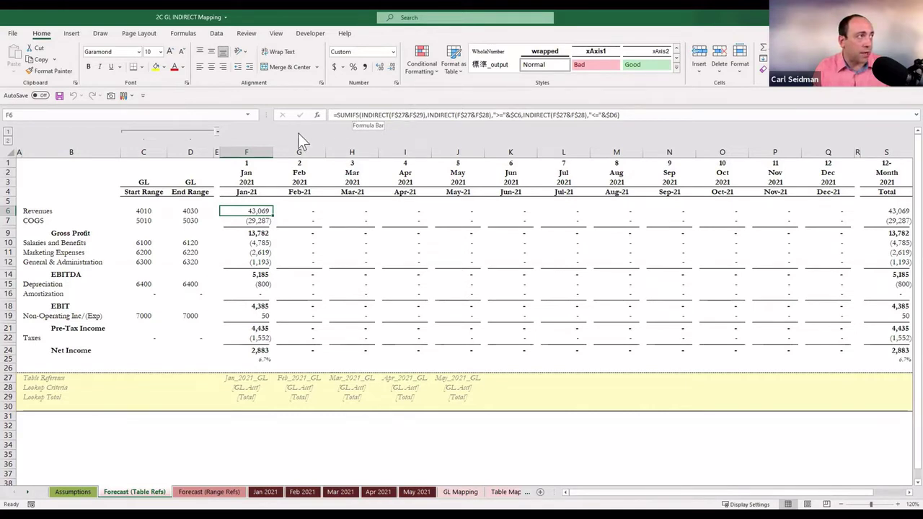
Inspect January's table reference, lookup criteria and lookup total in cells F27 to F29.
{"action": "left_click", "coordinate": [238, 377]}
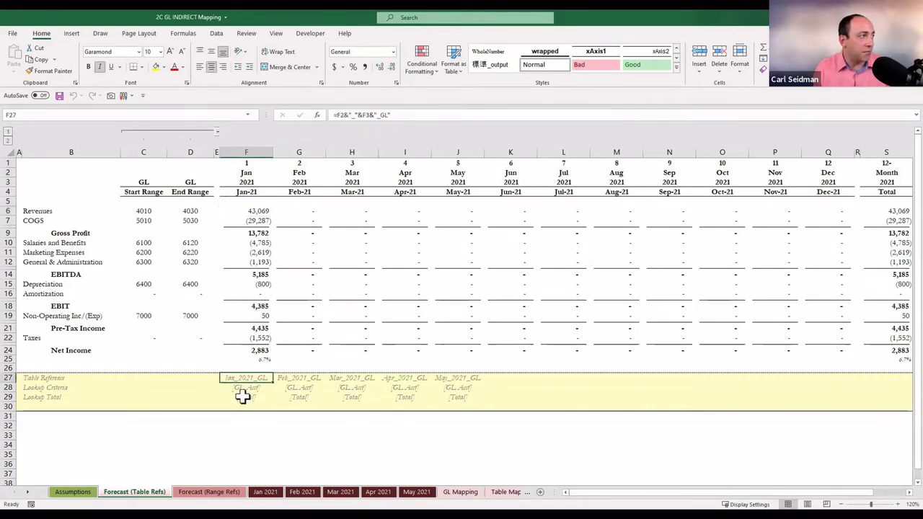
{"action": "key", "text": "Down"}
{"action": "key", "text": "Down"}
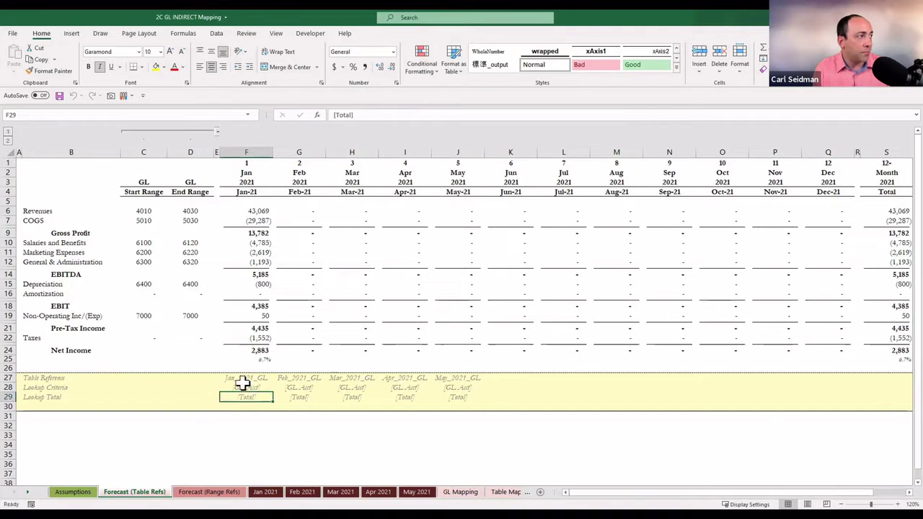
{"action": "left_click", "coordinate": [243, 377]}
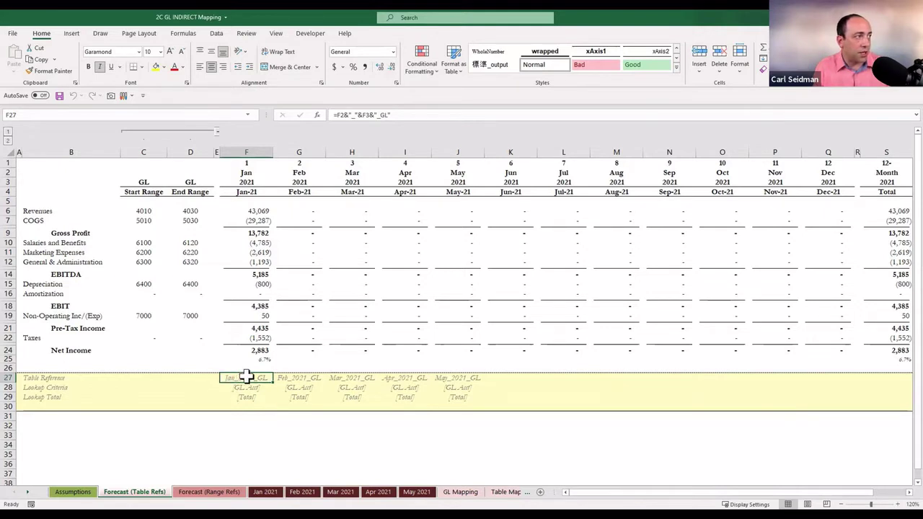
{"action": "left_click", "coordinate": [250, 398]}
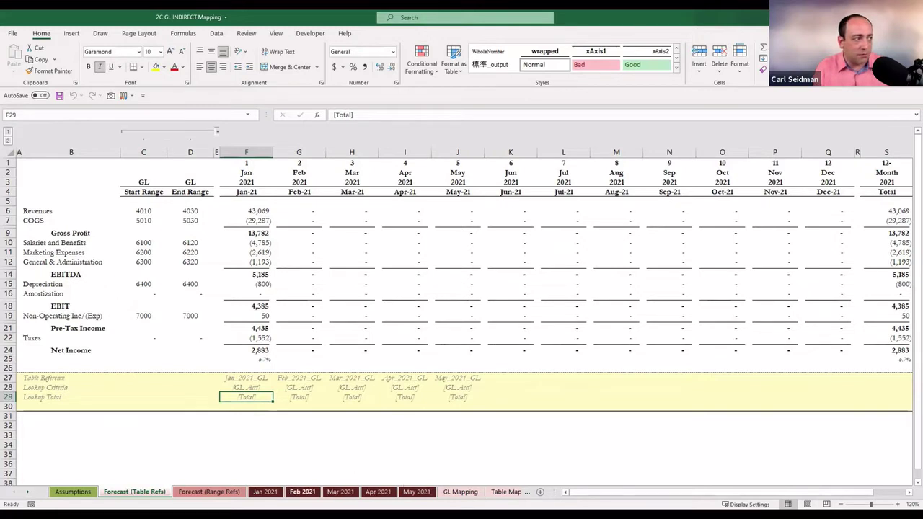
{"action": "left_click", "coordinate": [264, 378]}
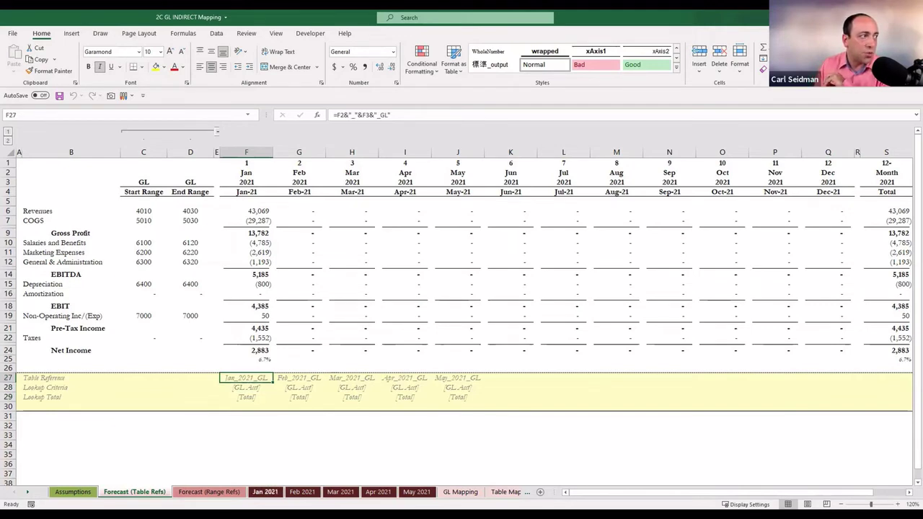
Select the whole GL table on the Jan 2021 sheet to check its table name, and return to the Forecast (Table Refs) sheet.
{"action": "left_click", "coordinate": [264, 492]}
{"action": "left_click", "coordinate": [183, 206]}
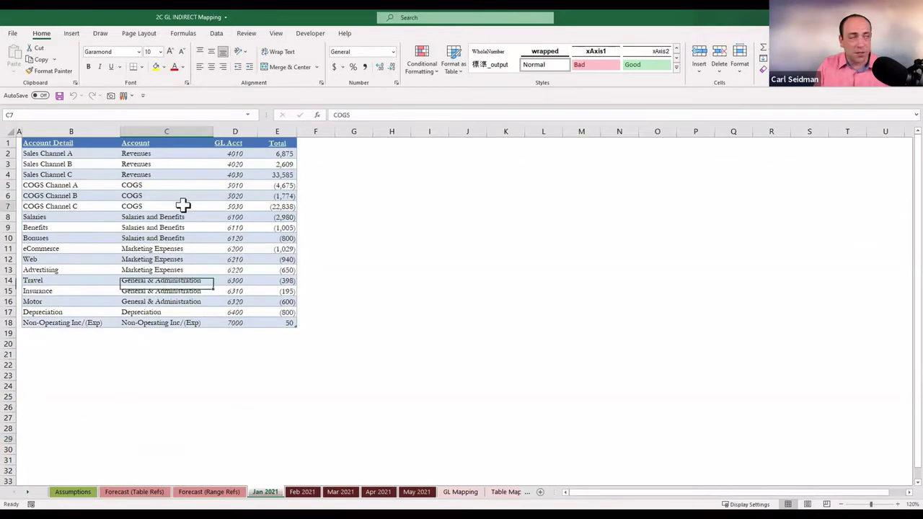
{"action": "key", "text": "ctrl+a"}
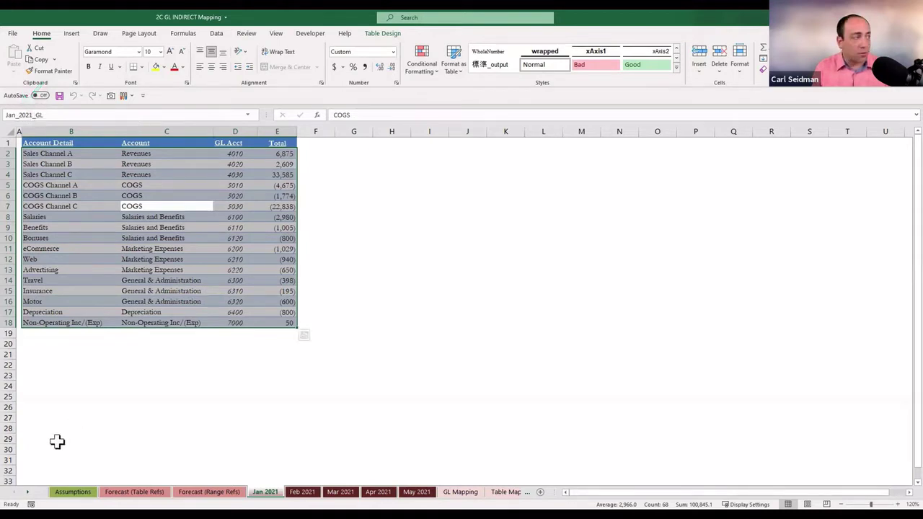
{"action": "left_click", "coordinate": [134, 492]}
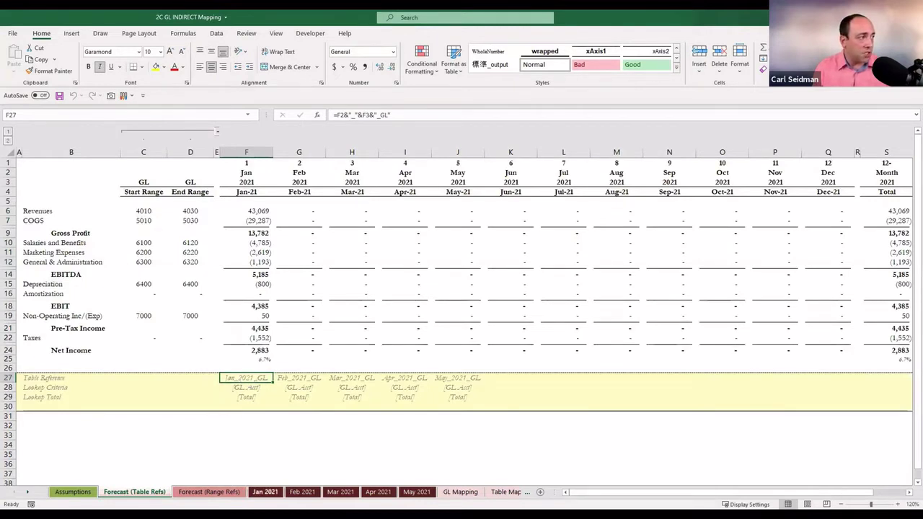
Review the Total column values E2:E18 on the Jan 2021 sheet and return to the Forecast (Table Refs) sheet.
{"action": "left_click", "coordinate": [265, 492]}
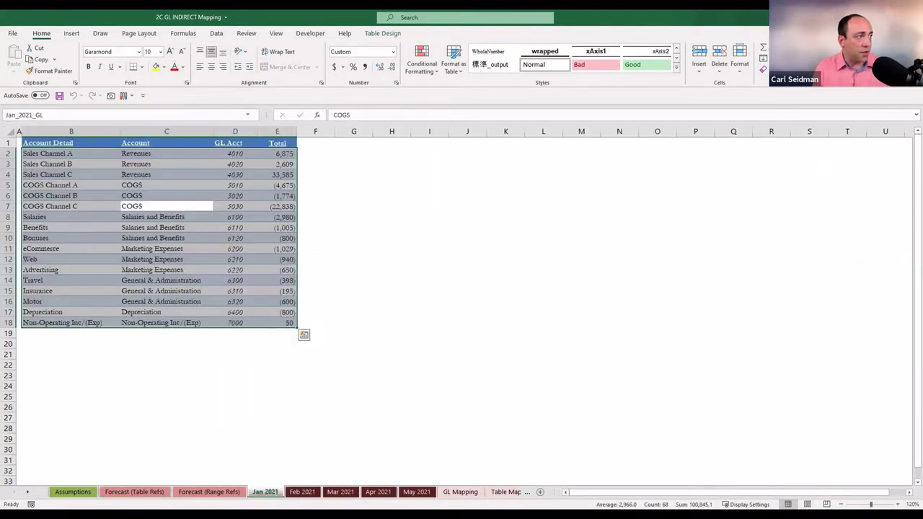
{"action": "left_click", "coordinate": [278, 132]}
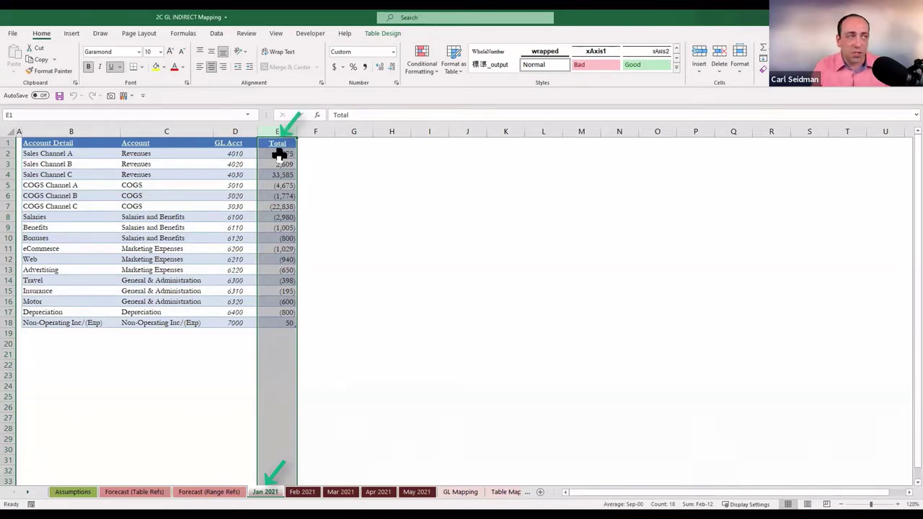
{"action": "left_click_drag", "start_coordinate": [279, 155], "coordinate": [290, 324]}
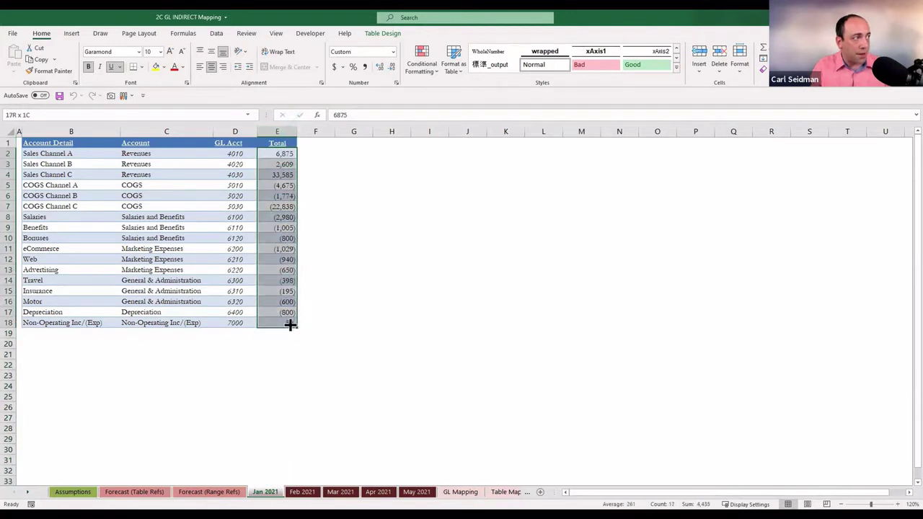
{"action": "left_click", "coordinate": [135, 492]}
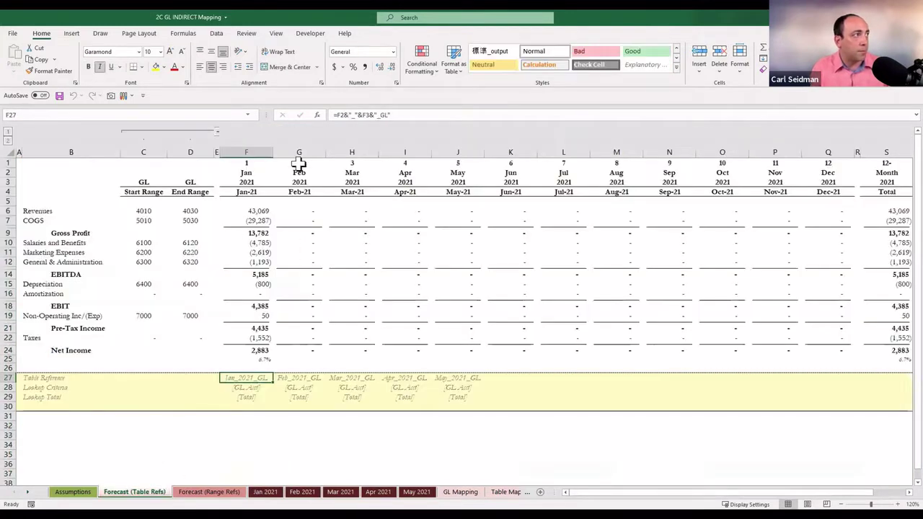
Review the INDIRECT expressions for the sum range and first criteria range in F6's formula without changing it.
{"action": "left_click", "coordinate": [246, 211]}
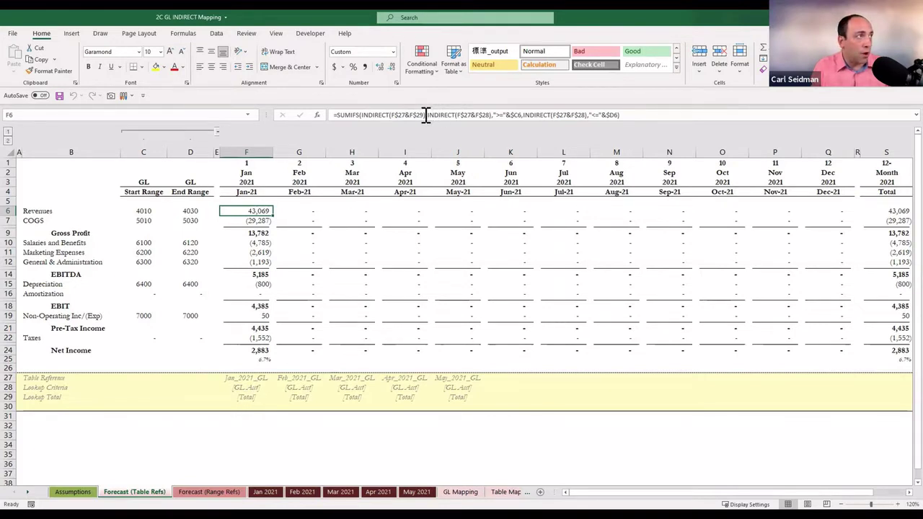
{"action": "left_click_drag", "start_coordinate": [426, 115], "coordinate": [363, 115]}
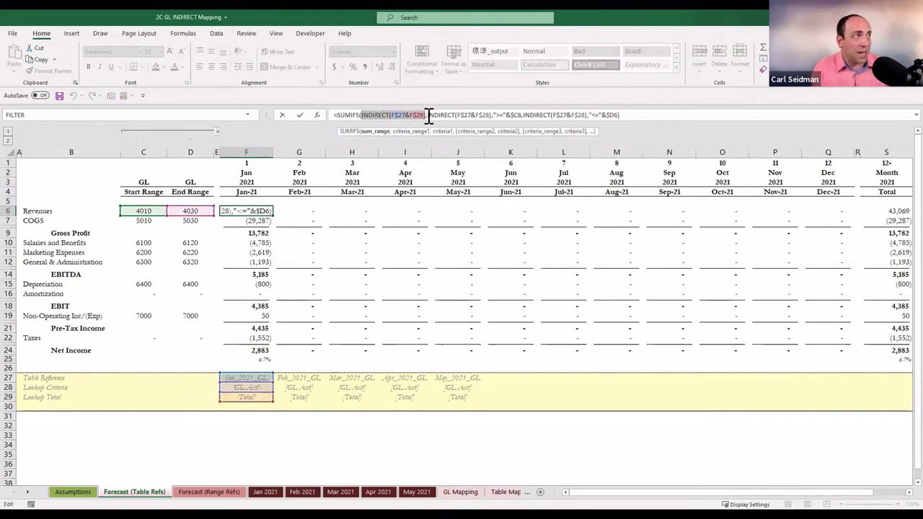
{"action": "left_click_drag", "start_coordinate": [427, 116], "coordinate": [491, 117]}
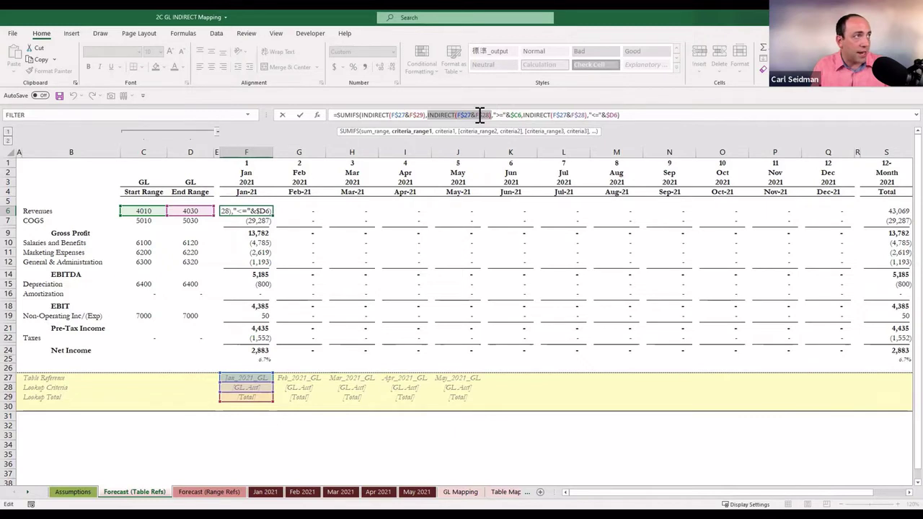
{"action": "key", "text": "Escape"}
Compare the lookup criteria in F28 with the GL Acct column on the Jan 2021 sheet, and return to the forecast.
{"action": "left_click", "coordinate": [247, 388]}
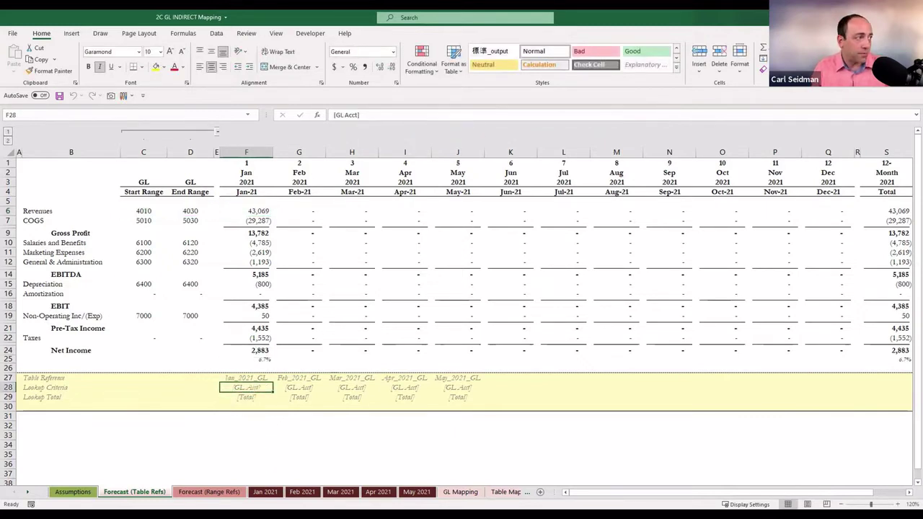
{"action": "left_click", "coordinate": [264, 492]}
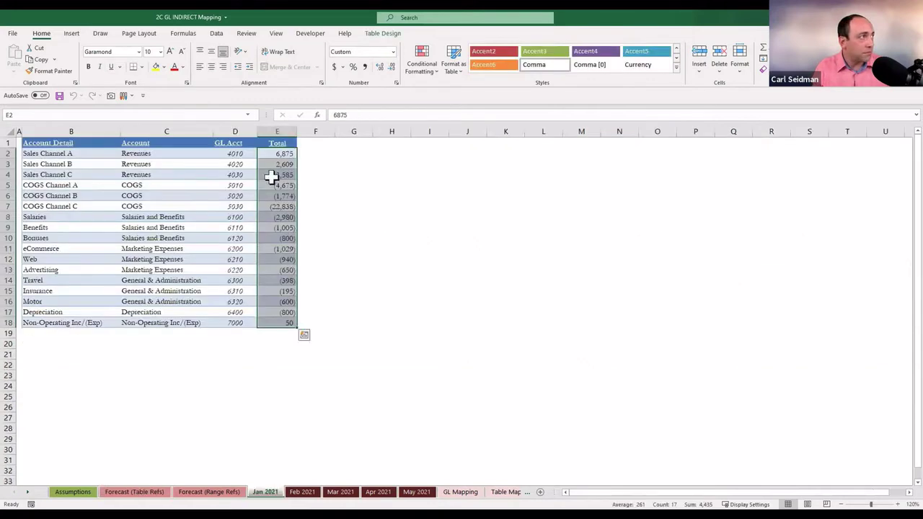
{"action": "left_click", "coordinate": [235, 131]}
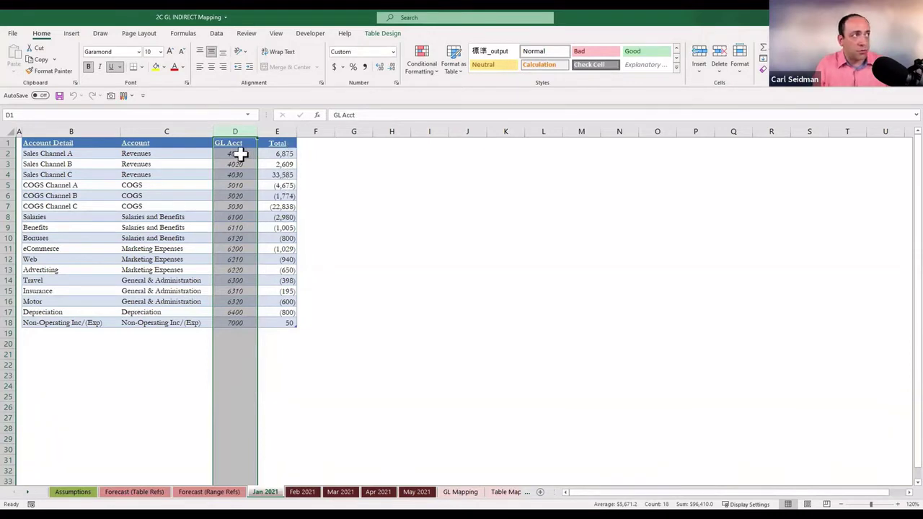
{"action": "left_click", "coordinate": [134, 492]}
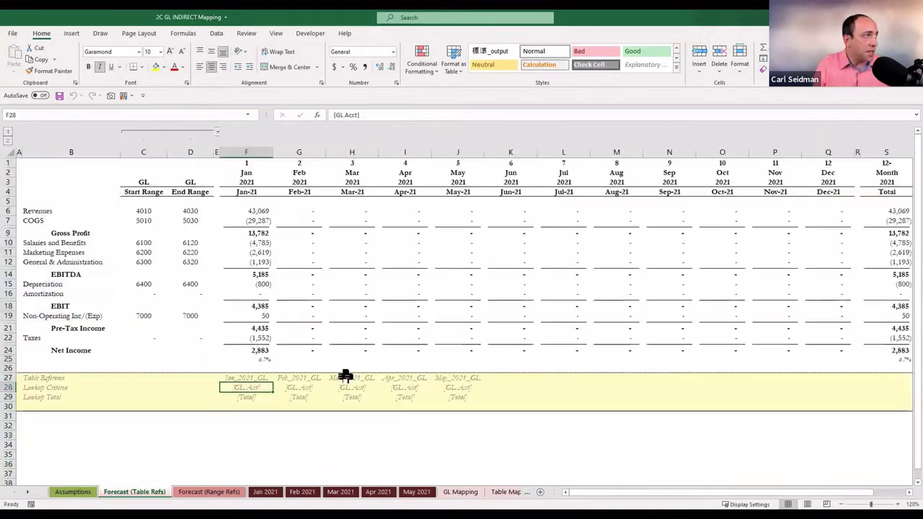
Compare the SUMIFS formula in F6 with the INDEX/MATCH formula behind the Revenues start range in C6.
{"action": "left_click", "coordinate": [265, 210]}
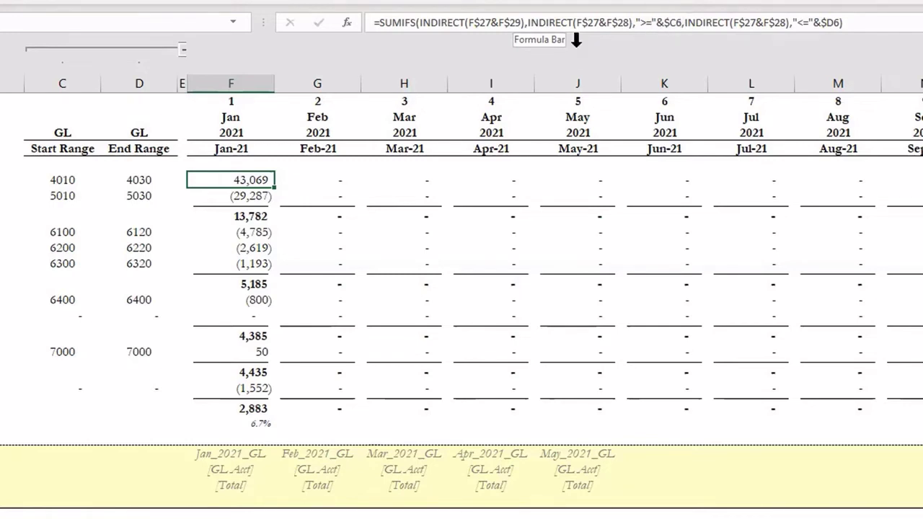
{"action": "left_click", "coordinate": [83, 177]}
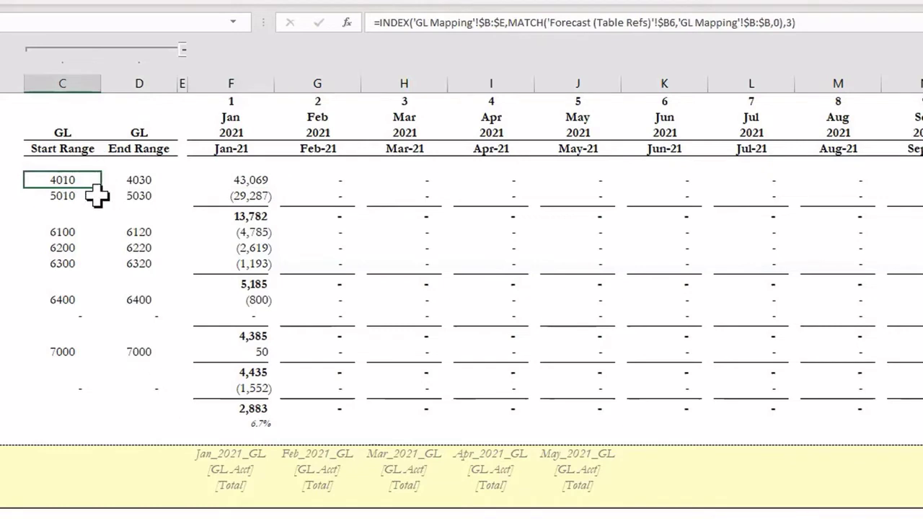
{"action": "left_click", "coordinate": [251, 180]}
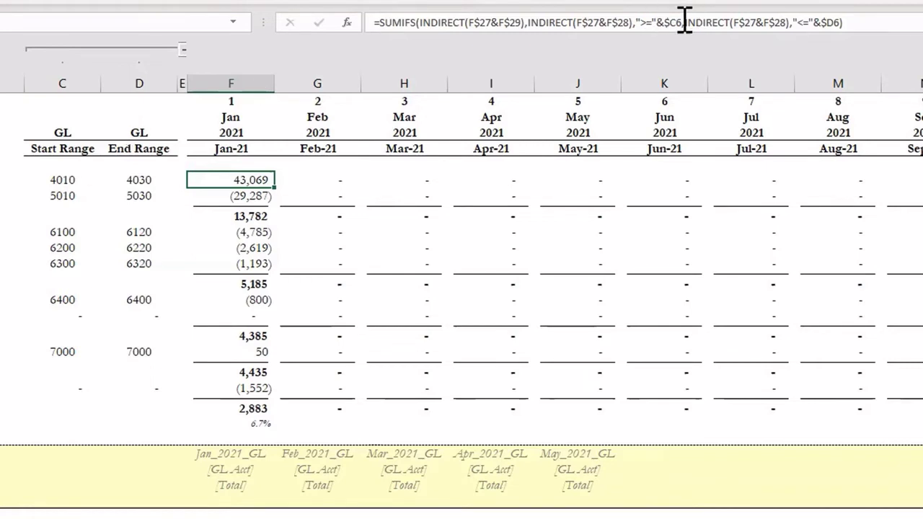
Review the second criteria range and the two account-range conditions in F6's formula without changing it.
{"action": "left_click_drag", "start_coordinate": [684, 22], "coordinate": [789, 23]}
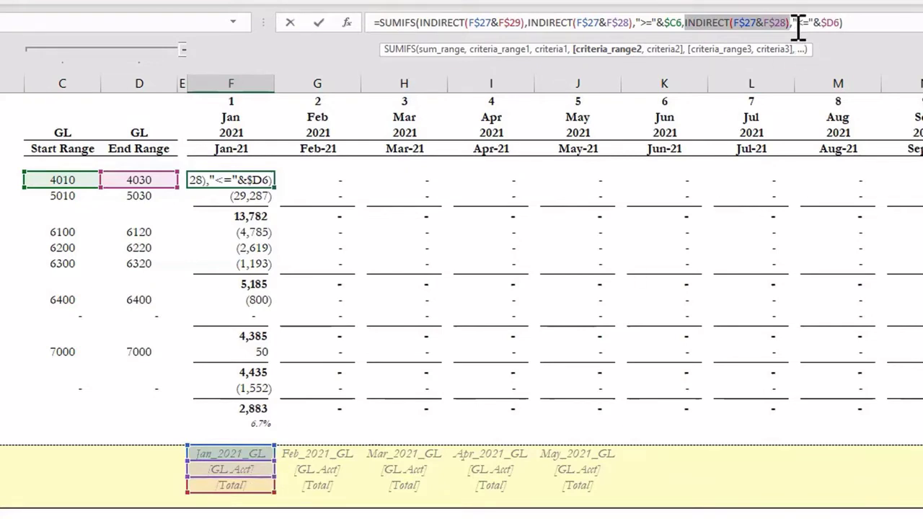
{"action": "left_click_drag", "start_coordinate": [793, 22], "coordinate": [841, 23]}
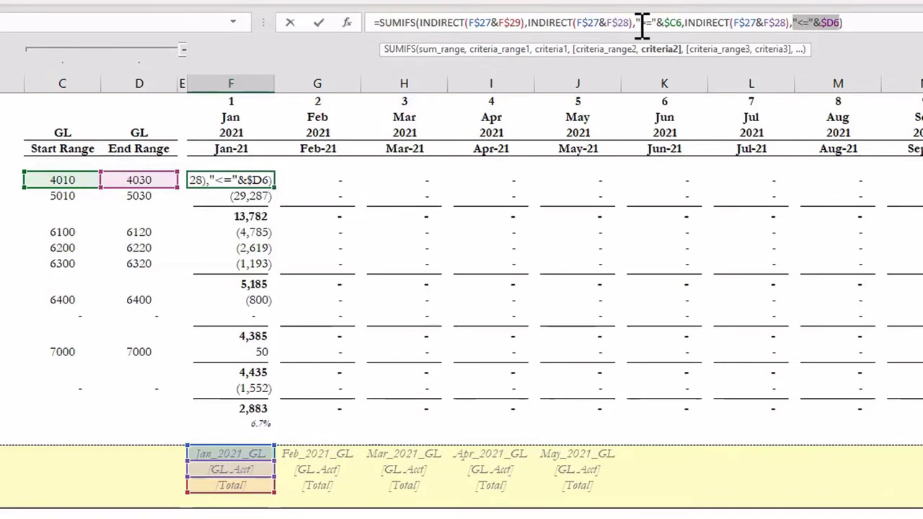
{"action": "left_click_drag", "start_coordinate": [637, 22], "coordinate": [682, 22]}
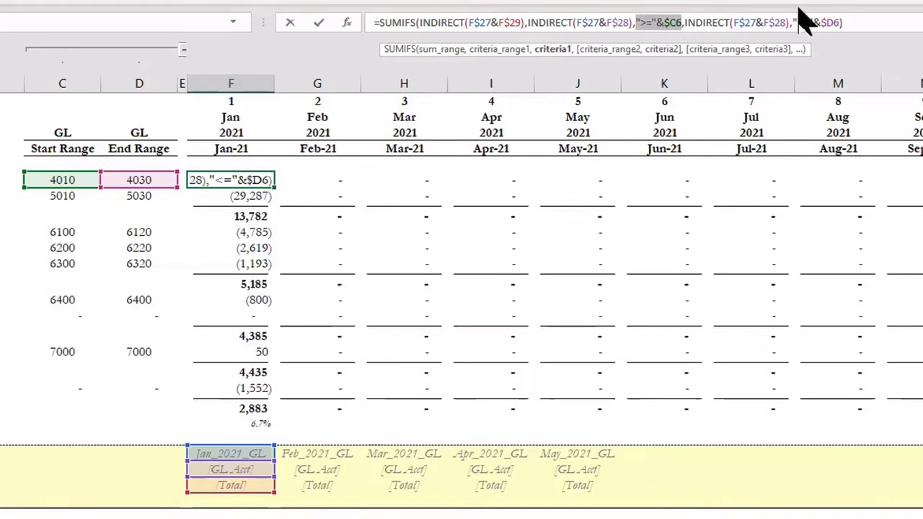
{"action": "left_click_drag", "start_coordinate": [794, 23], "coordinate": [840, 23]}
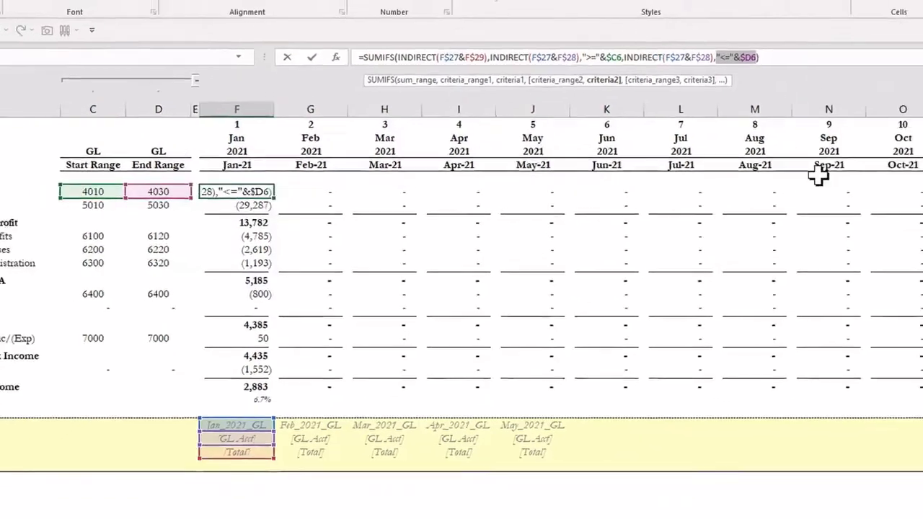
{"action": "key", "text": "Escape"}
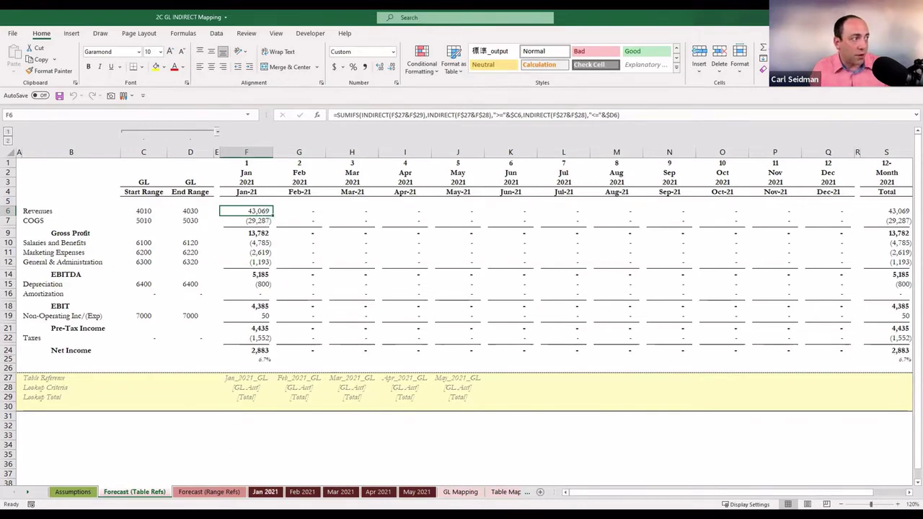
Check the sum of the revenue totals E2:E4 for accounts 4010 to 4030 on the Jan 2021 sheet and return to the forecast.
{"action": "left_click", "coordinate": [266, 492]}
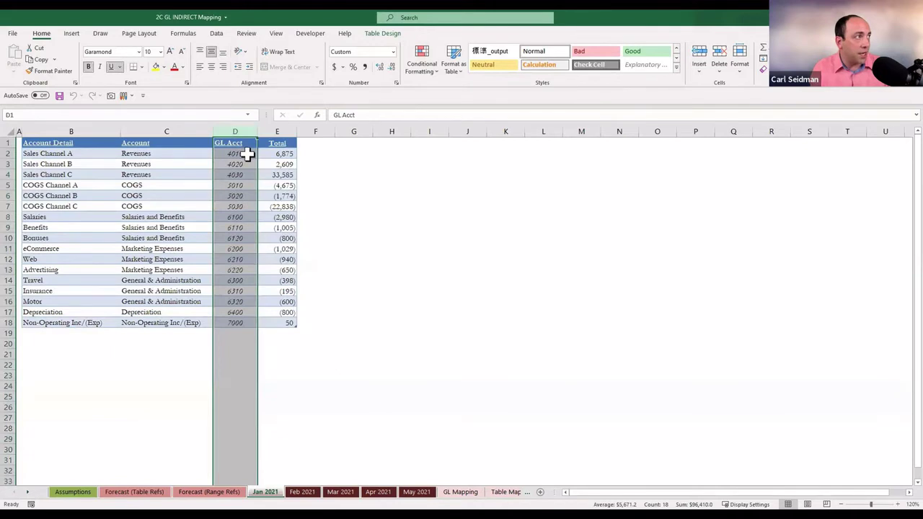
{"action": "left_click", "coordinate": [246, 154]}
{"action": "left_click", "coordinate": [241, 176]}
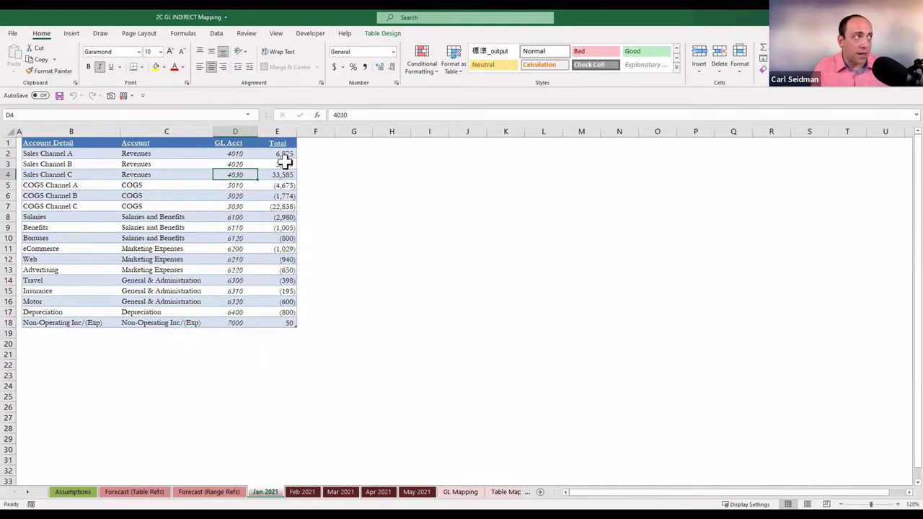
{"action": "left_click_drag", "start_coordinate": [286, 155], "coordinate": [283, 174]}
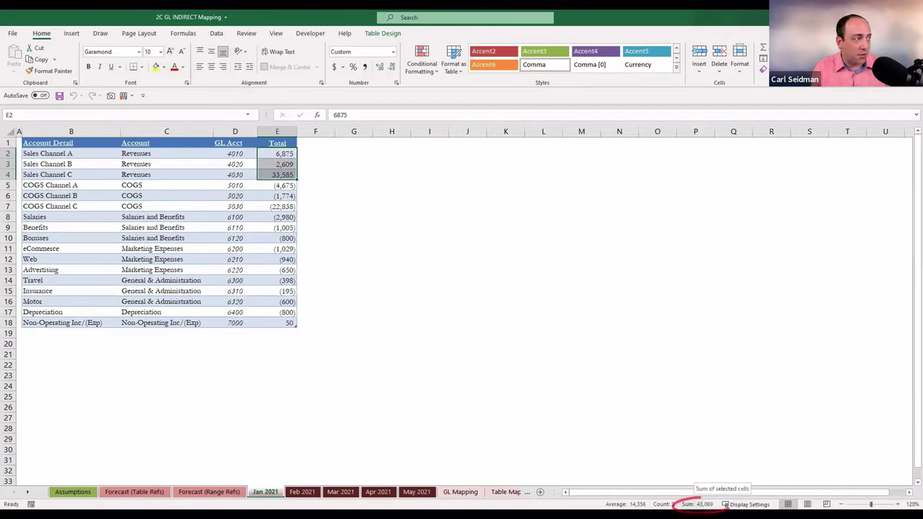
{"action": "left_click", "coordinate": [134, 491]}
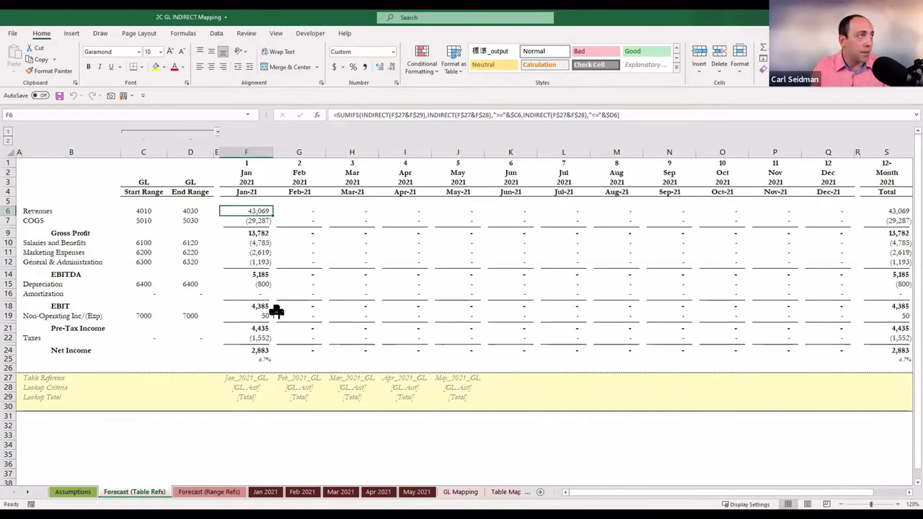
Go down the January column from F6 to Depreciation in F15 to review each line's formula.
{"action": "key", "text": "Down"}
{"action": "key", "text": "Down"}
{"action": "key", "text": "Down"}
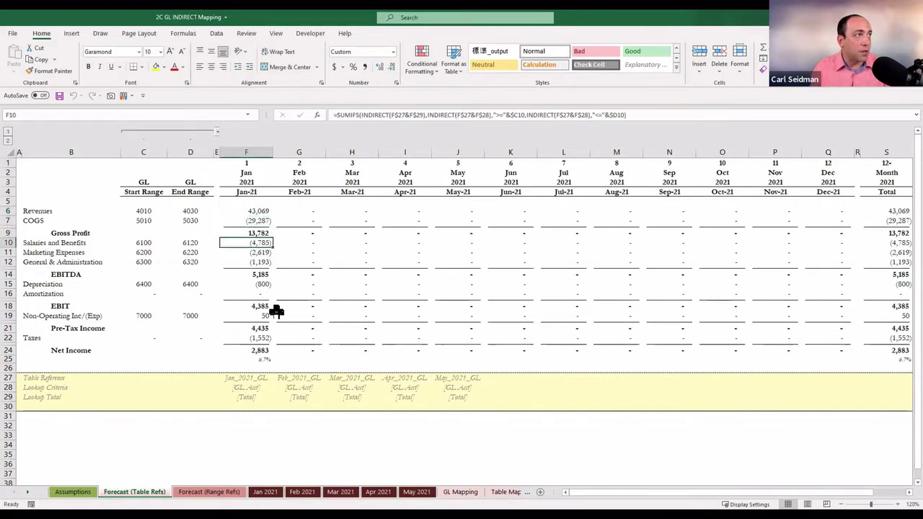
{"action": "key", "text": "Down"}
{"action": "key", "text": "Down"}
{"action": "key", "text": "Down"}
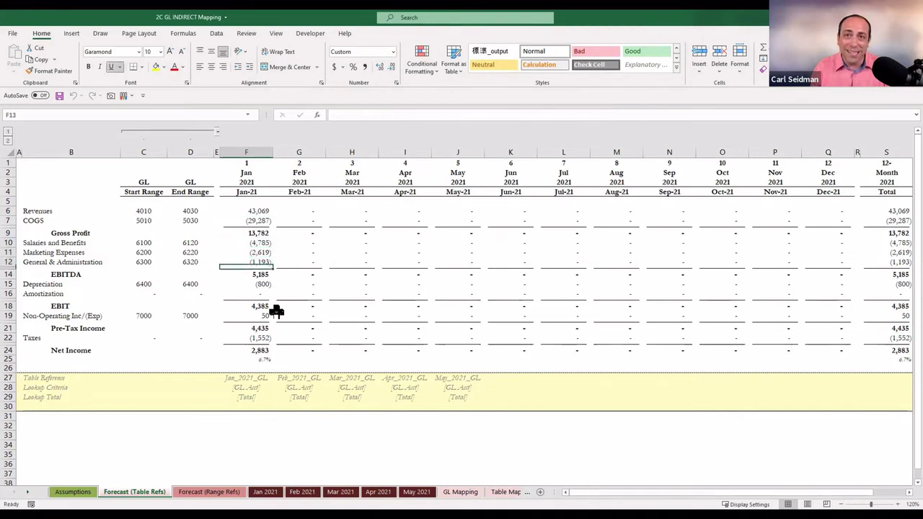
{"action": "key", "text": "Down"}
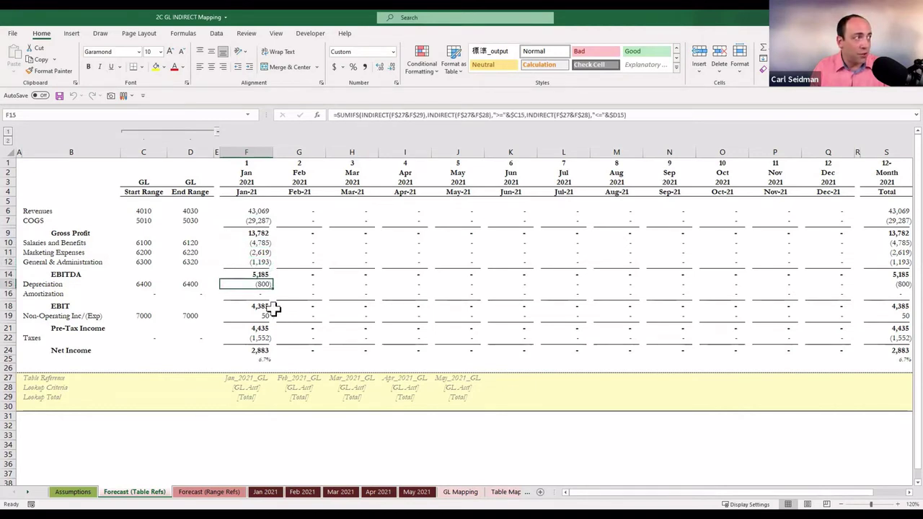
Inspect the GL start and end range lookups for Revenues and COGS in C6:D7.
{"action": "left_click", "coordinate": [145, 211]}
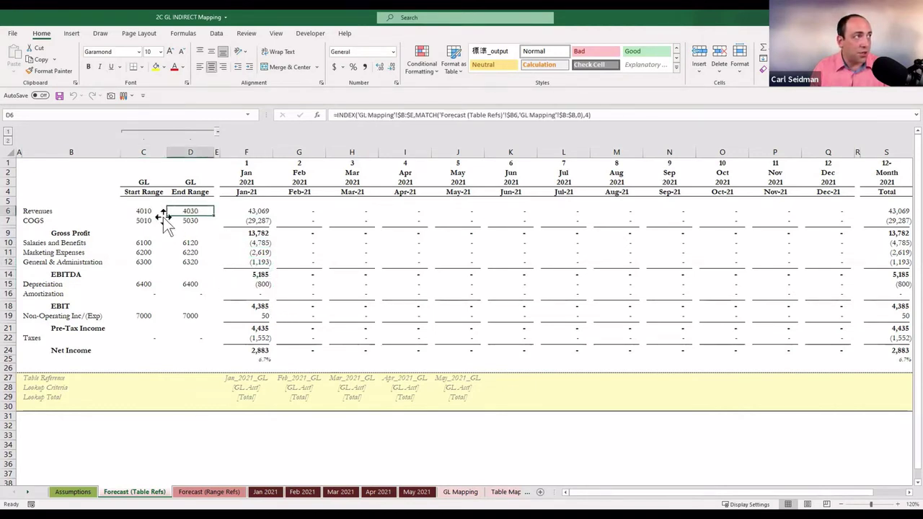
{"action": "left_click", "coordinate": [150, 220]}
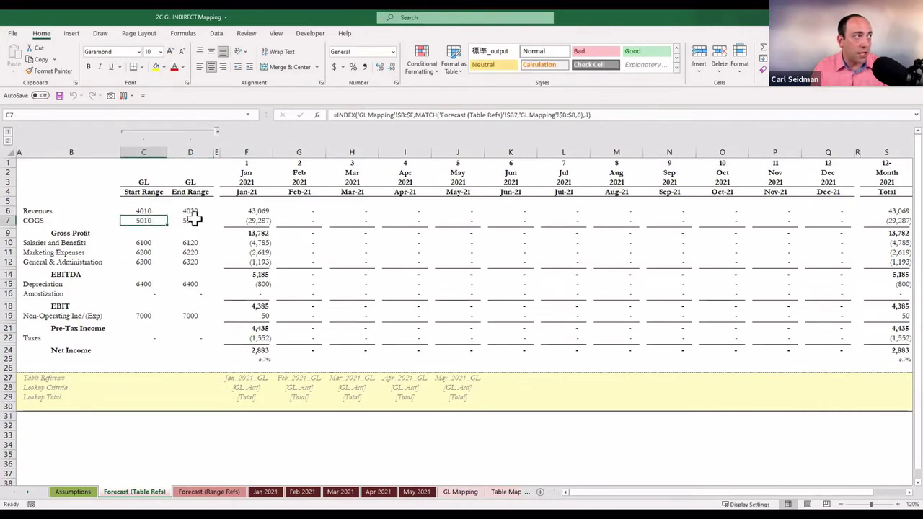
{"action": "left_click", "coordinate": [193, 220]}
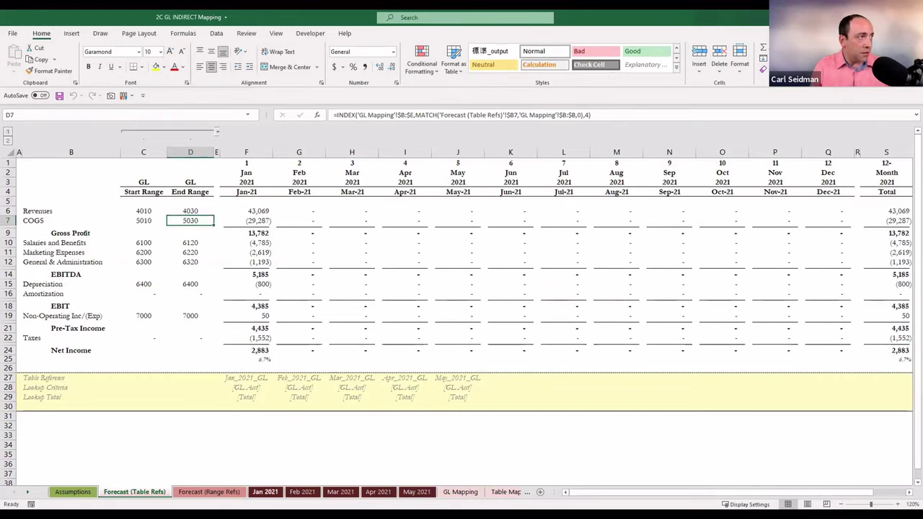
Compare the GL tables on the Jan 2021 through Apr 2021 sheets, and return to the Forecast (Table Refs) sheet.
{"action": "left_click", "coordinate": [264, 491]}
{"action": "left_click", "coordinate": [356, 235]}
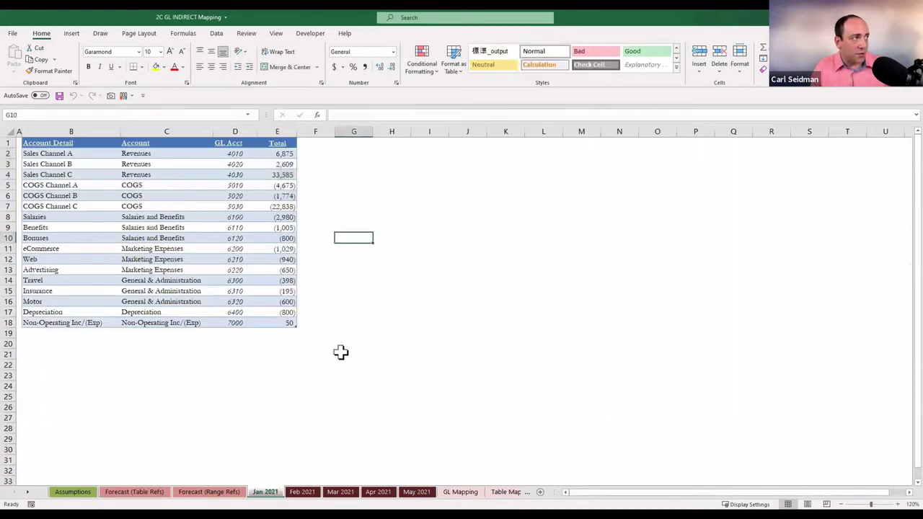
{"action": "left_click", "coordinate": [302, 492]}
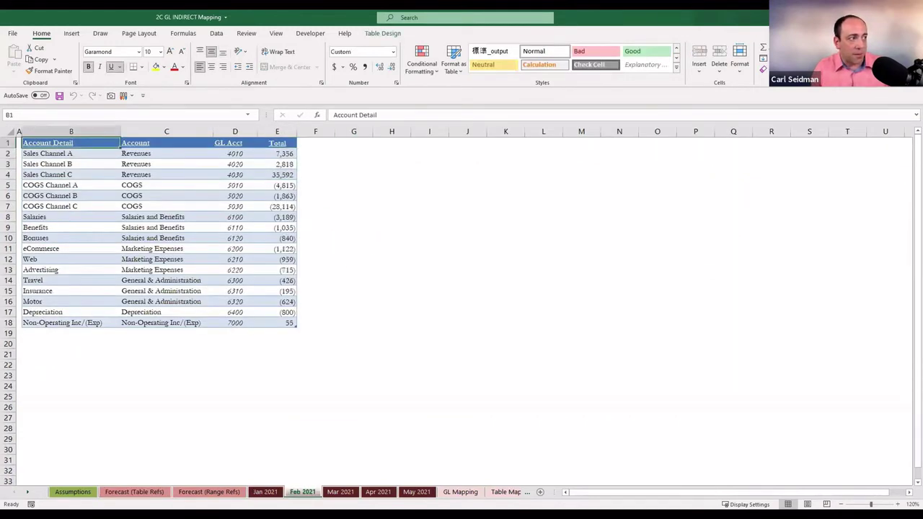
{"action": "left_click", "coordinate": [340, 492]}
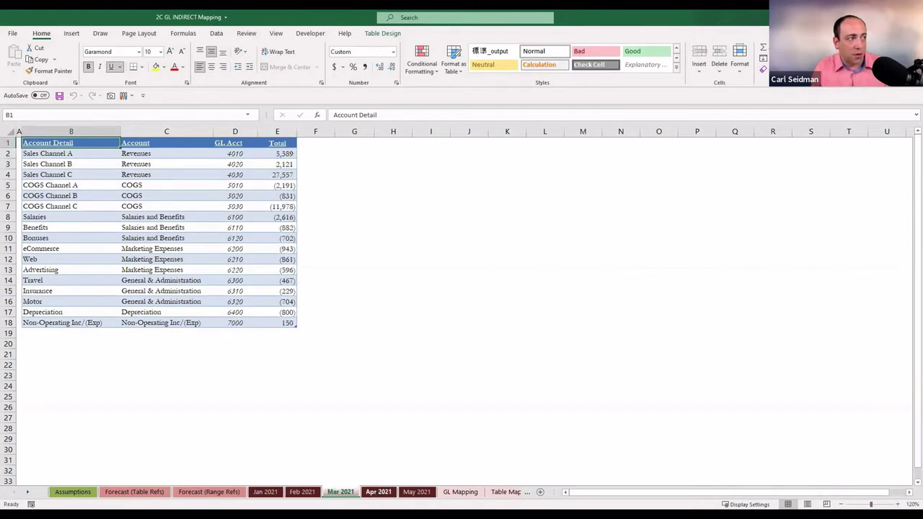
{"action": "left_click", "coordinate": [378, 492]}
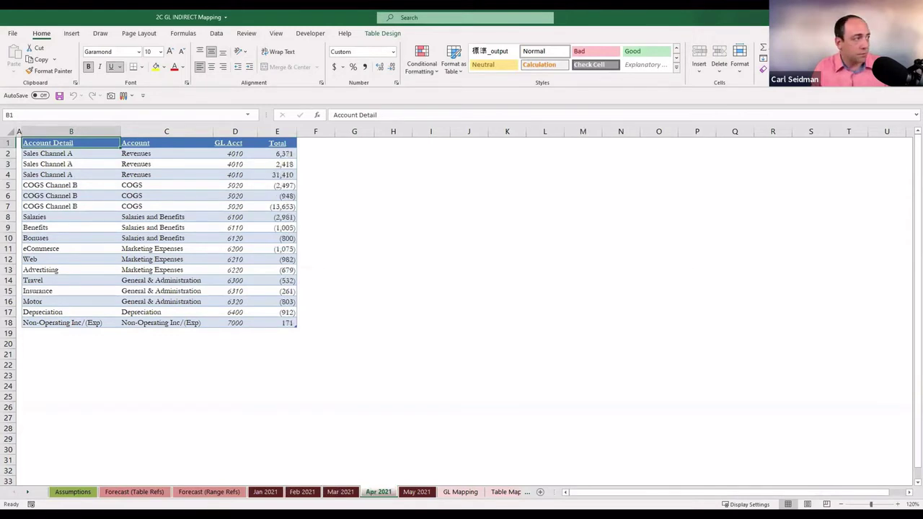
{"action": "left_click", "coordinate": [134, 492]}
Check F6's formula and the February through May table reference formulas in G27:J27.
{"action": "left_click", "coordinate": [254, 212]}
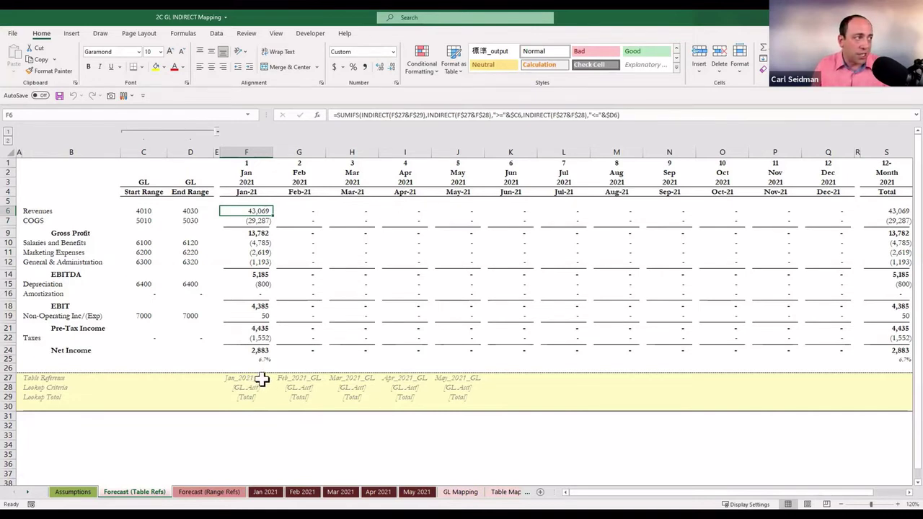
{"action": "left_click", "coordinate": [296, 378]}
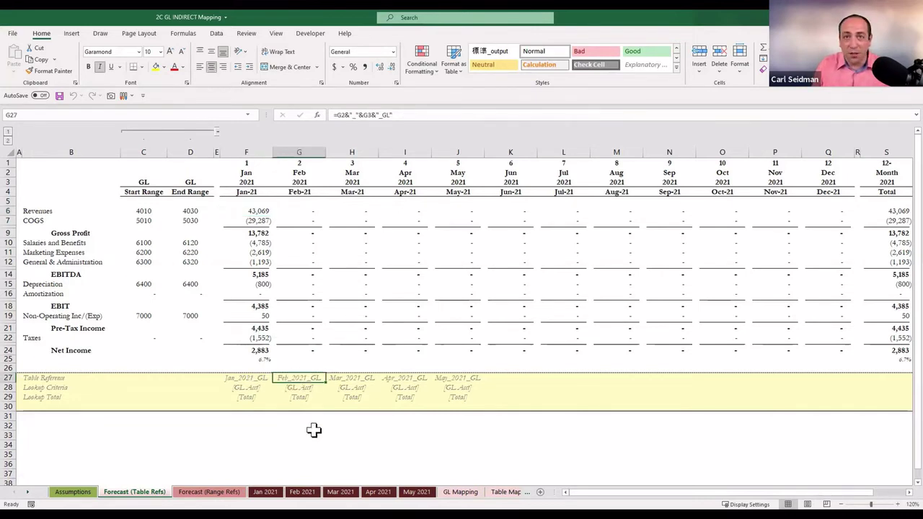
{"action": "left_click", "coordinate": [350, 377]}
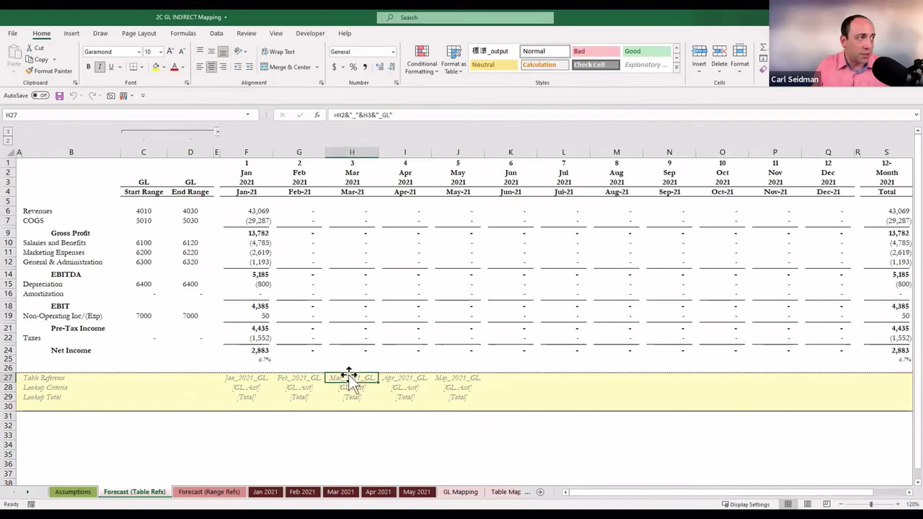
{"action": "left_click", "coordinate": [406, 379]}
{"action": "left_click", "coordinate": [462, 378]}
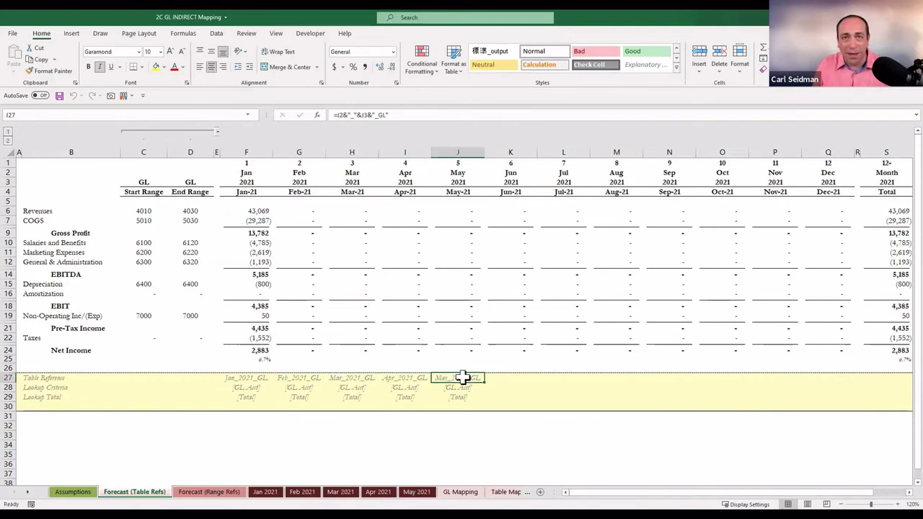
Copy the January column F6:F30, including its table reference rows, into the February column starting at G6.
{"action": "left_click_drag", "start_coordinate": [255, 213], "coordinate": [249, 351]}
{"action": "left_click", "coordinate": [250, 405], "text": "shift"}
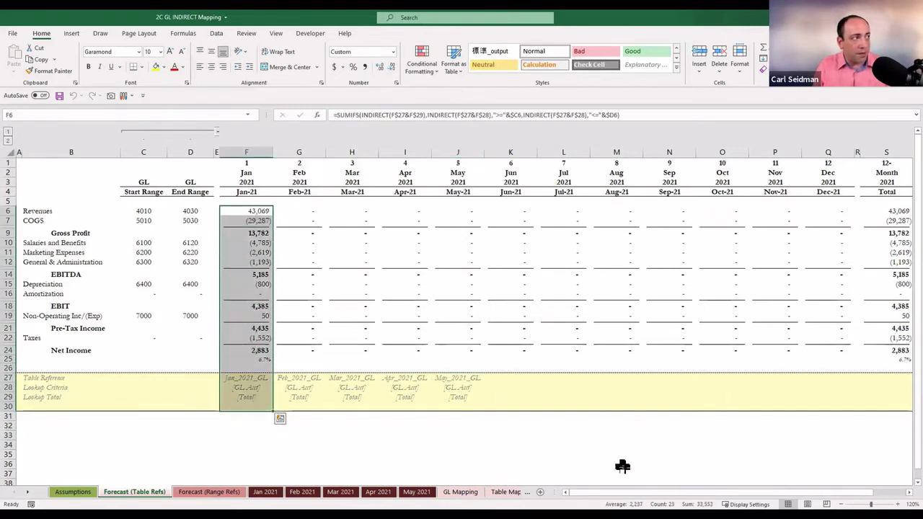
{"action": "key", "text": "ctrl+c"}
{"action": "key", "text": "Right"}
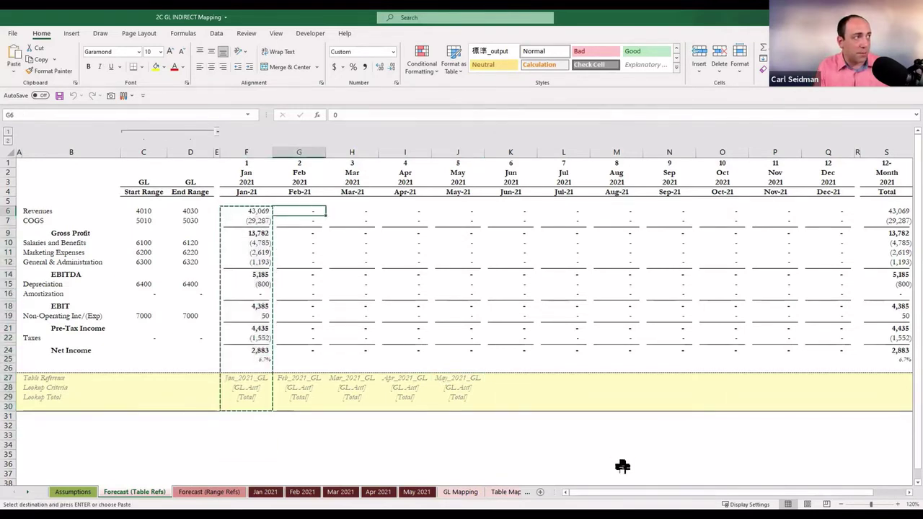
{"action": "key", "text": "ctrl+v"}
{"action": "type", "text": "v"}
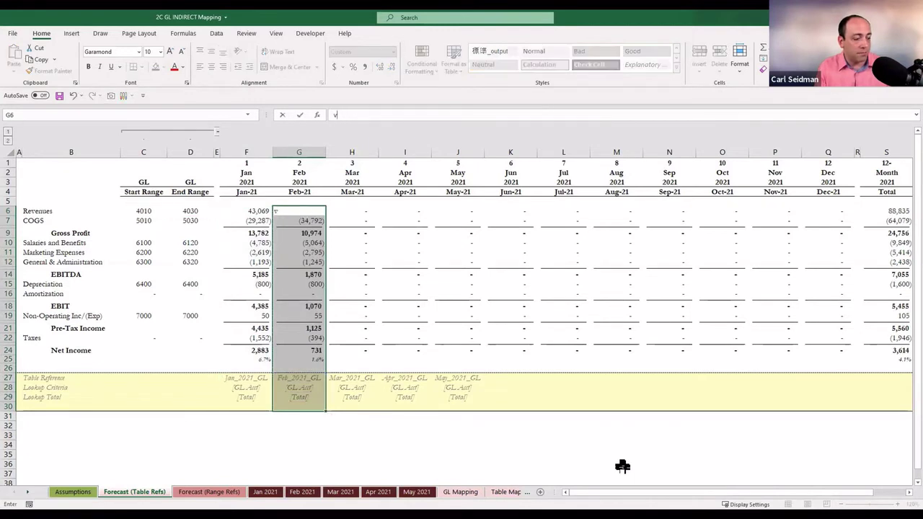
{"action": "key", "text": "Escape"}
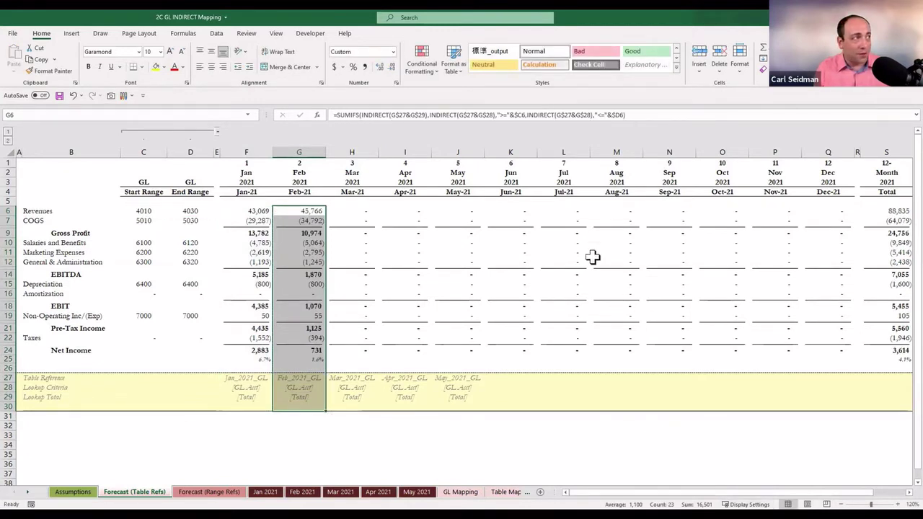
Verify February revenue in G6 against the sum of E2:E4 on the Feb 2021 sheet, and return to the forecast.
{"action": "left_click", "coordinate": [313, 210]}
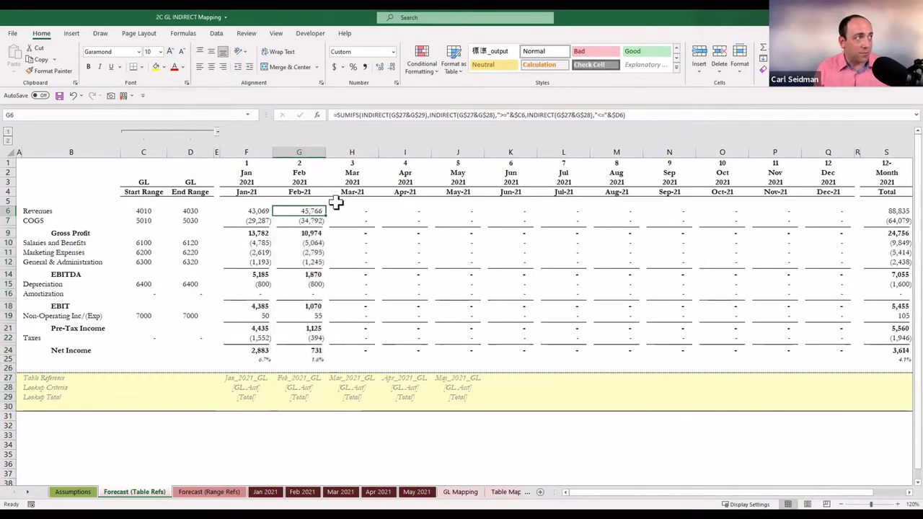
{"action": "left_click", "coordinate": [302, 491]}
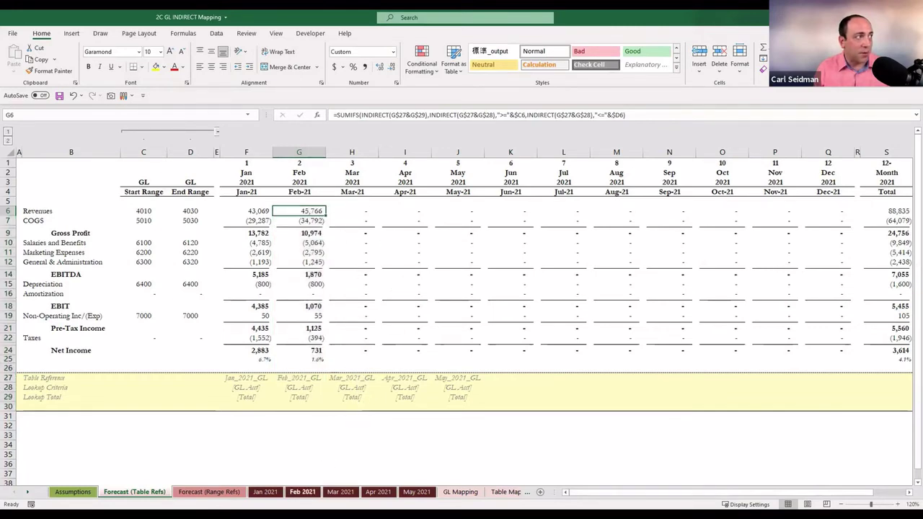
{"action": "left_click_drag", "start_coordinate": [288, 154], "coordinate": [289, 174]}
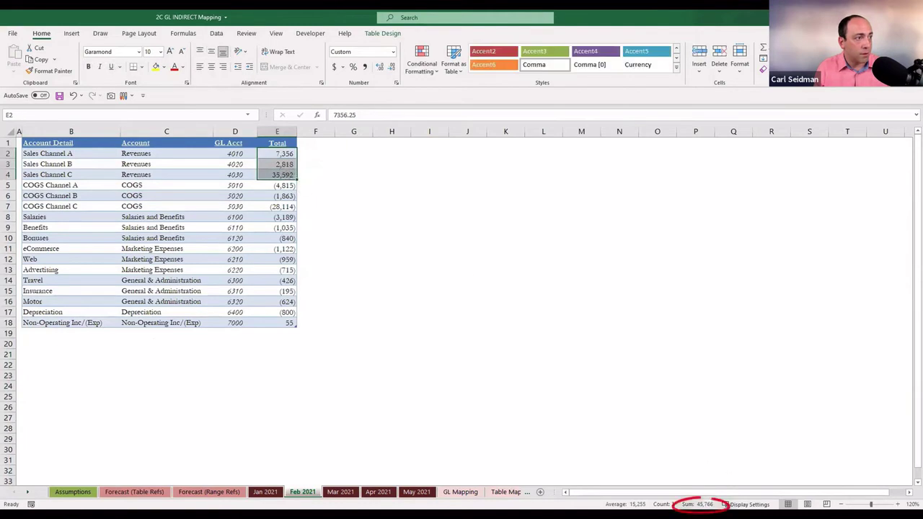
{"action": "left_click", "coordinate": [134, 492]}
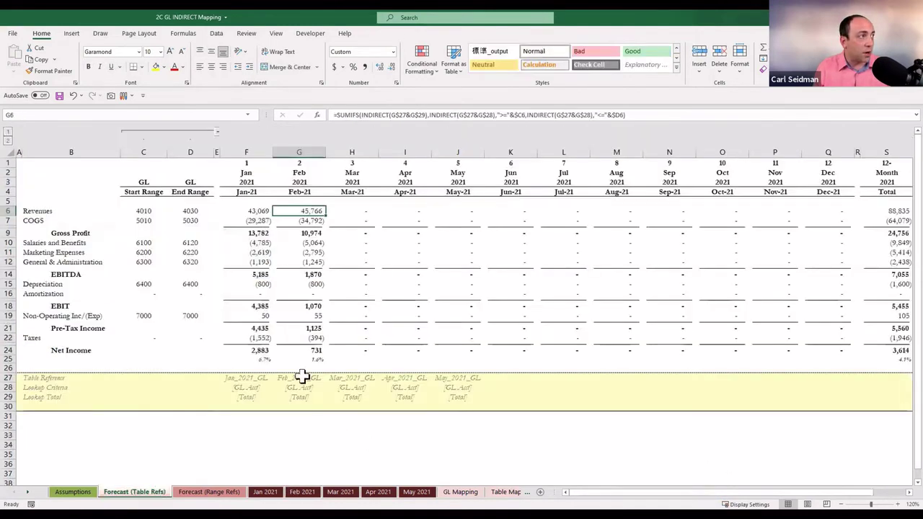
Copy the February column from G6 down through its table reference rows into the March column starting at H6.
{"action": "key", "text": "shift+Down"}
{"action": "key", "text": "shift+Down"}
{"action": "key", "text": "shift+Down"}
{"action": "key", "text": "shift+Down"}
{"action": "key", "text": "shift+Down"}
{"action": "key", "text": "shift+Down"}
{"action": "key", "text": "shift+Down"}
{"action": "key", "text": "shift+Down"}
{"action": "key", "text": "shift+Down"}
{"action": "key", "text": "shift+Down"}
{"action": "key", "text": "shift+Down"}
{"action": "key", "text": "shift+Down"}
{"action": "key", "text": "shift+Down"}
{"action": "key", "text": "shift+Down"}
{"action": "key", "text": "shift+Down"}
{"action": "key", "text": "shift+Down"}
{"action": "key", "text": "shift+Down"}
{"action": "key", "text": "shift+Down"}
{"action": "key", "text": "shift+Down"}
{"action": "key", "text": "shift+Down"}
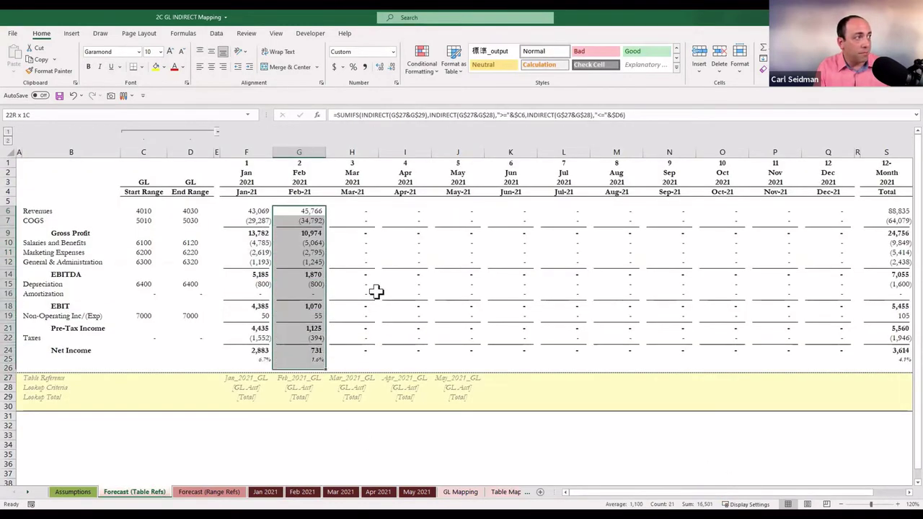
{"action": "key", "text": "ctrl+c"}
{"action": "key", "text": "Right"}
{"action": "key", "text": "ctrl+v"}
{"action": "key", "text": "Escape"}
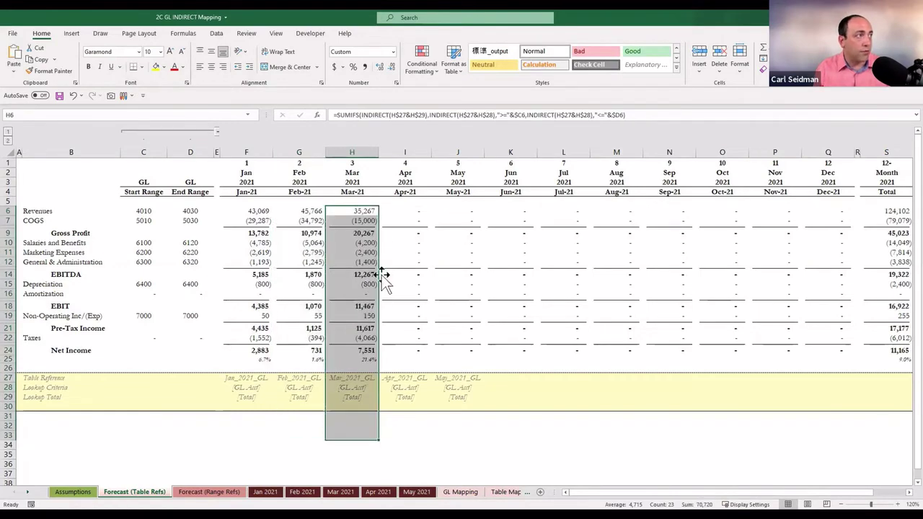
Verify March revenue in H6 against the sum of E2:E4 on the Mar 2021 sheet, and return to Forecast (Table Refs).
{"action": "left_click", "coordinate": [365, 214]}
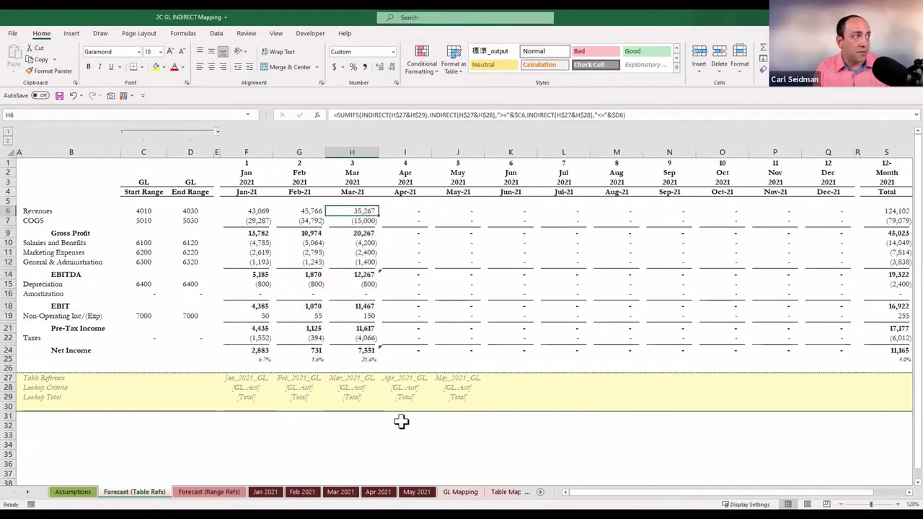
{"action": "left_click", "coordinate": [340, 492]}
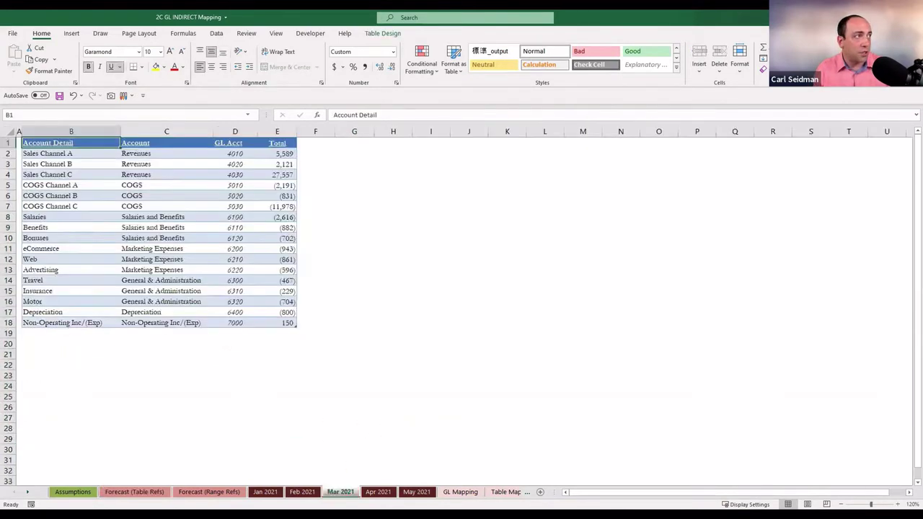
{"action": "left_click_drag", "start_coordinate": [285, 154], "coordinate": [285, 174]}
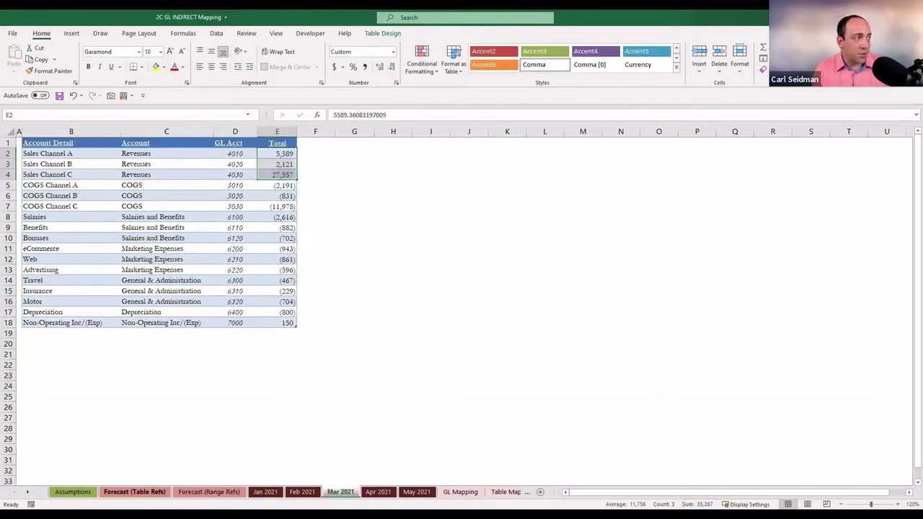
{"action": "left_click", "coordinate": [134, 492]}
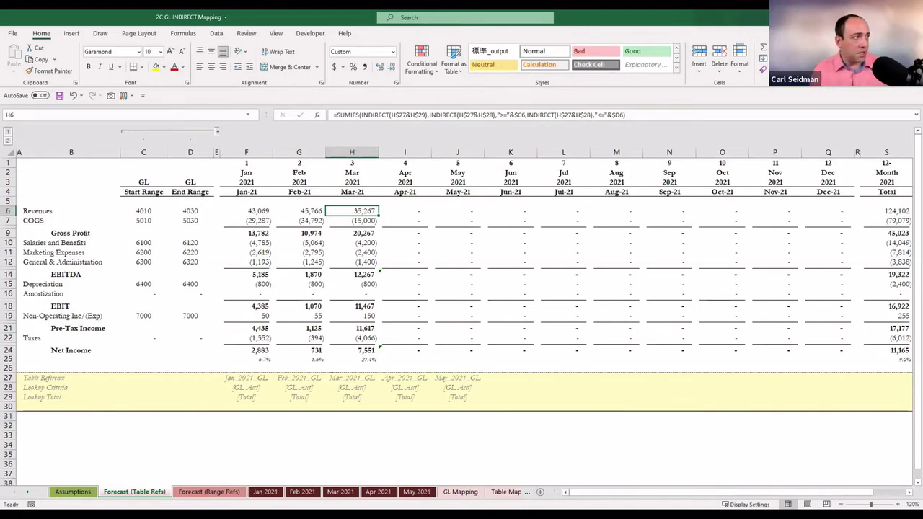
Compare the Jan 2021 GL table with the plain range B1:E18 on May 2021, and look up the Table command without applying it.
{"action": "left_click", "coordinate": [264, 492]}
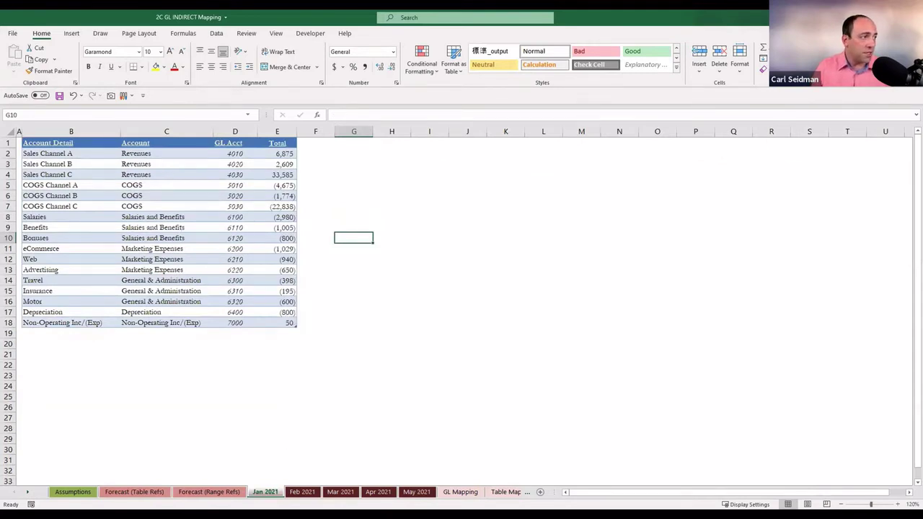
{"action": "left_click", "coordinate": [417, 492]}
{"action": "left_click", "coordinate": [178, 206]}
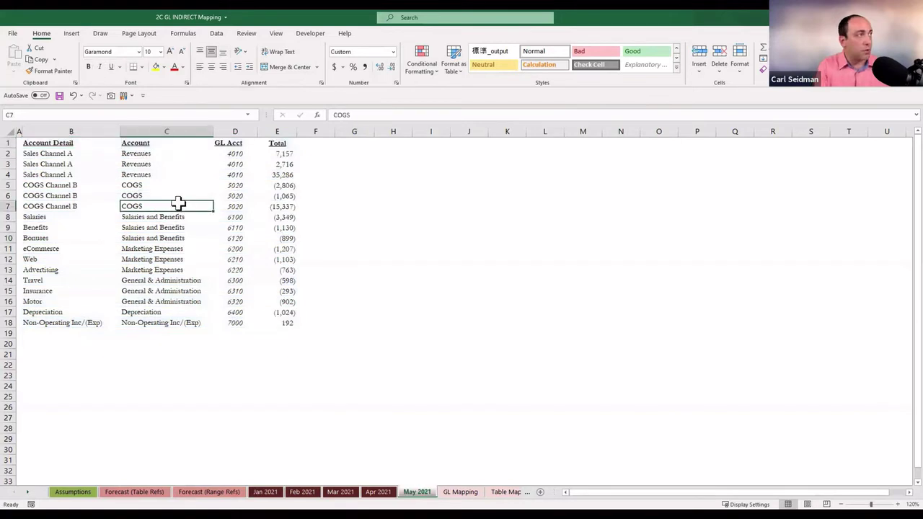
{"action": "key", "text": "ctrl+a"}
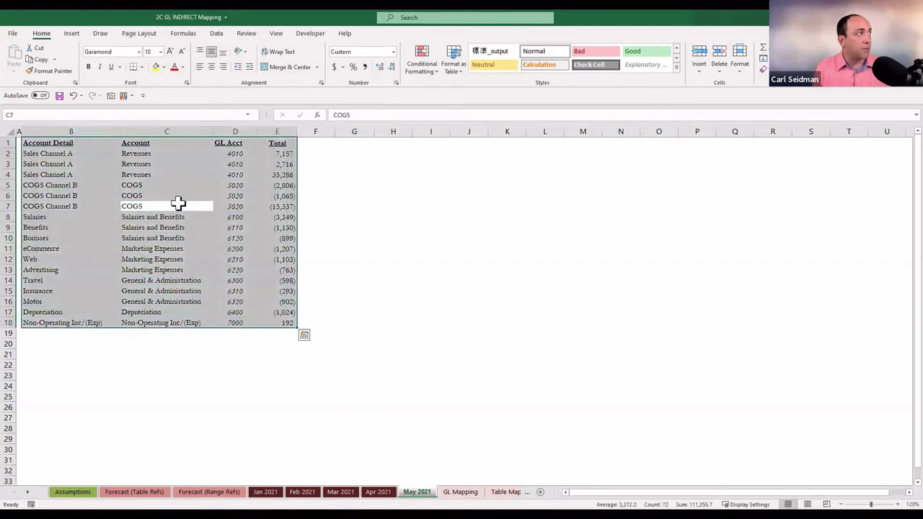
{"action": "left_click", "coordinate": [70, 33]}
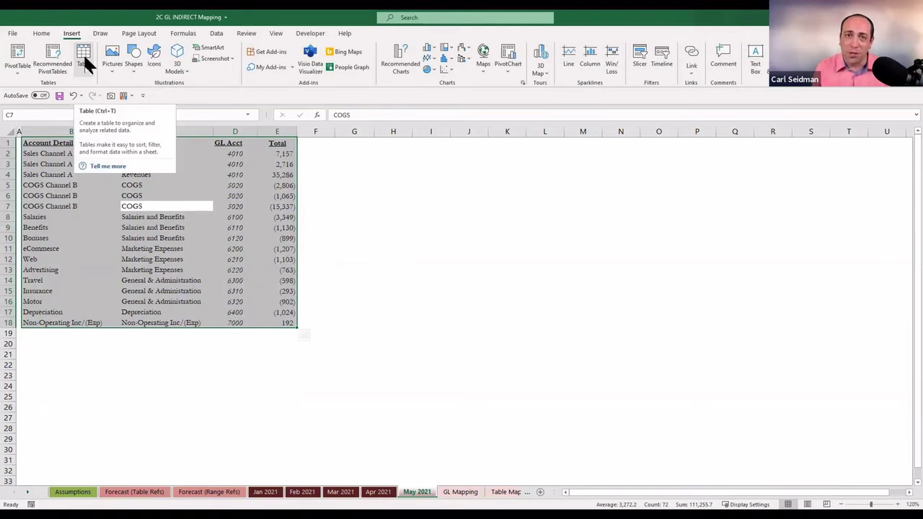
{"action": "left_click", "coordinate": [363, 237]}
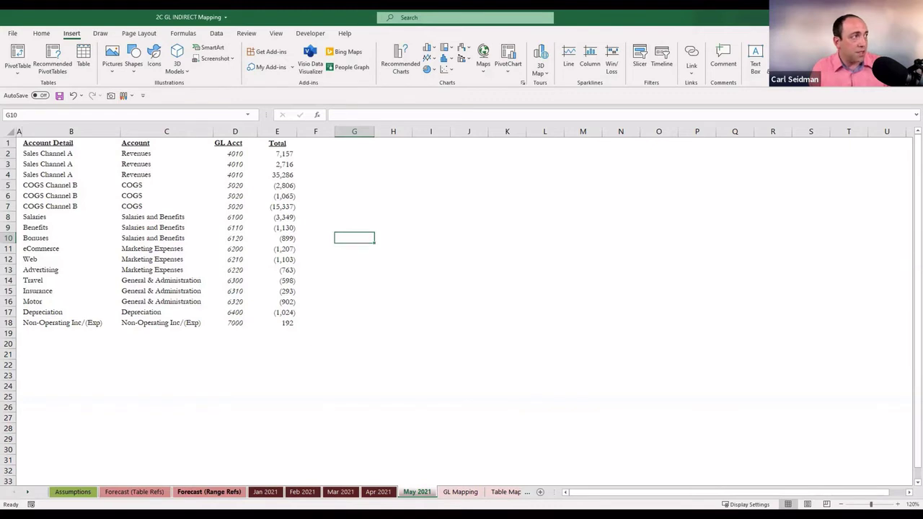
Compare the January reference rows on Forecast (Range Refs) with F27:F29 on Forecast (Table Refs), ending on the range version.
{"action": "left_click", "coordinate": [208, 492]}
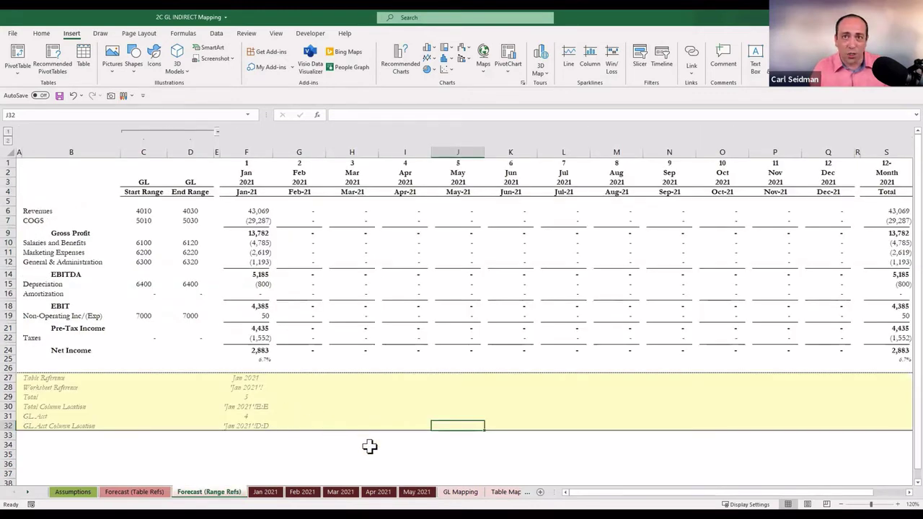
{"action": "left_click", "coordinate": [134, 492]}
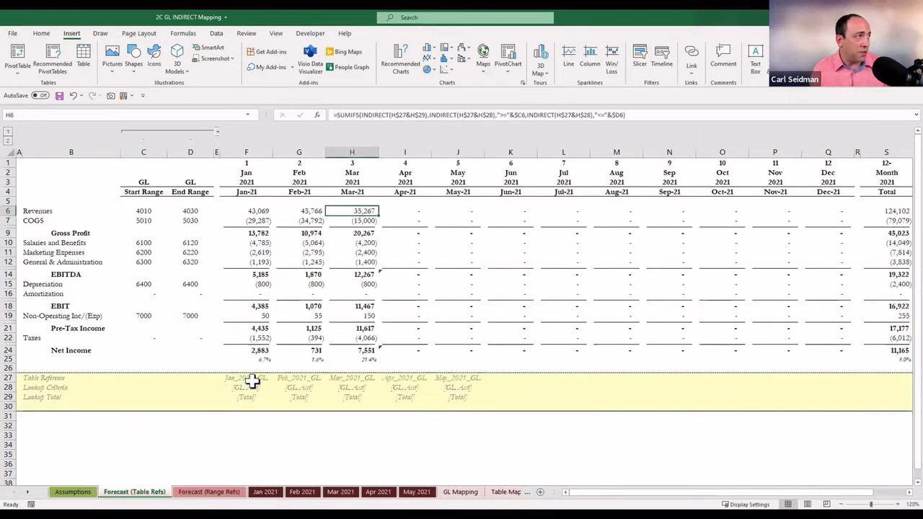
{"action": "left_click_drag", "start_coordinate": [245, 378], "coordinate": [247, 398]}
{"action": "left_click", "coordinate": [227, 492]}
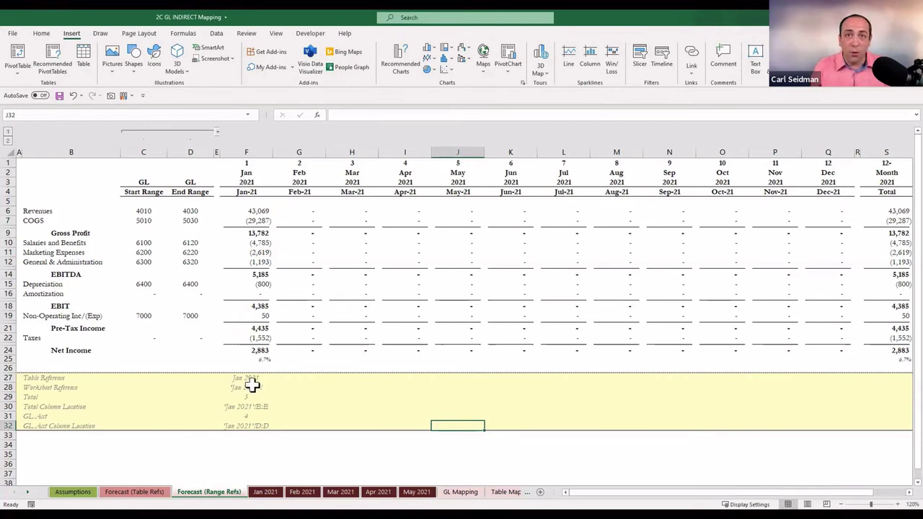
Examine F28's worksheet reference formula against the sheet-name syntax of a trial reference to Jan 2021 in F34, cancelling the trial.
{"action": "left_click", "coordinate": [252, 387]}
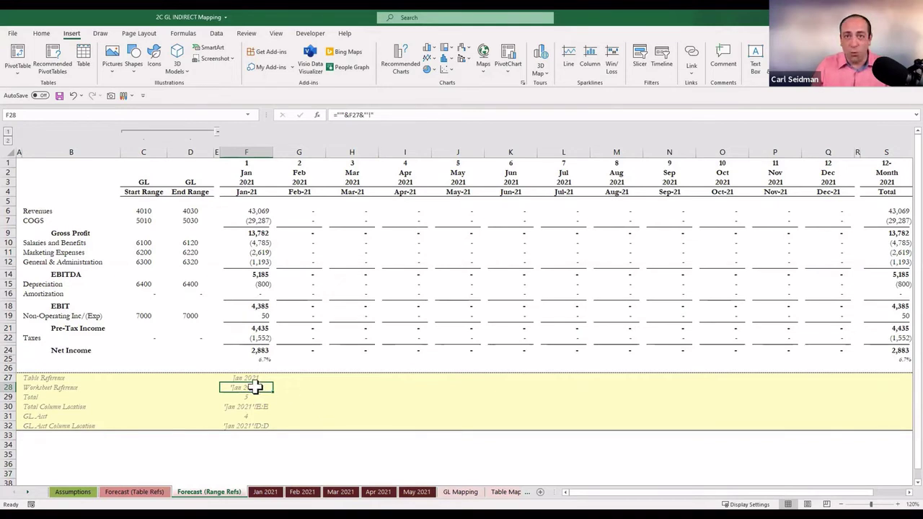
{"action": "left_click", "coordinate": [247, 445]}
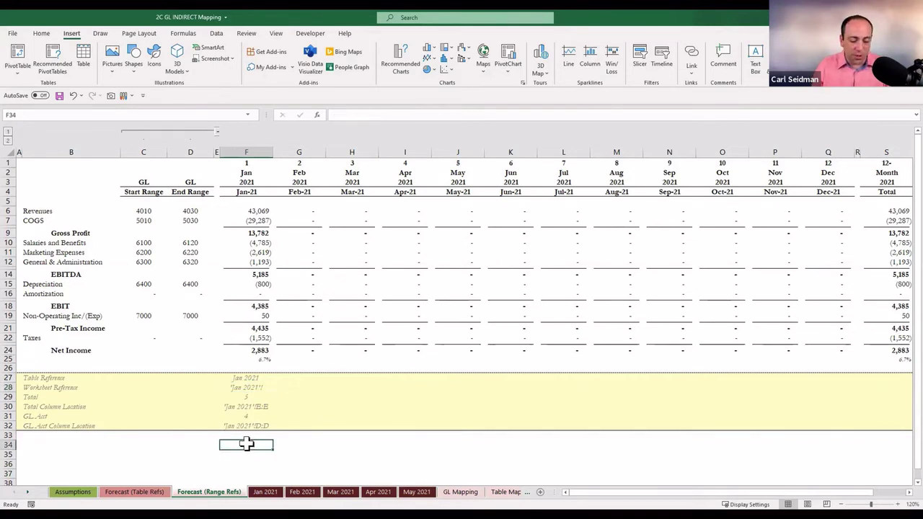
{"action": "type", "text": "="}
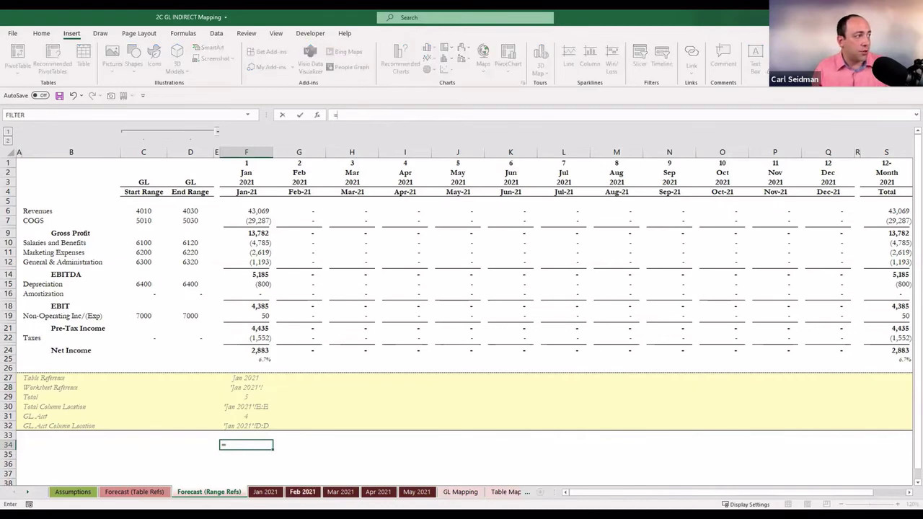
{"action": "left_click", "coordinate": [264, 492]}
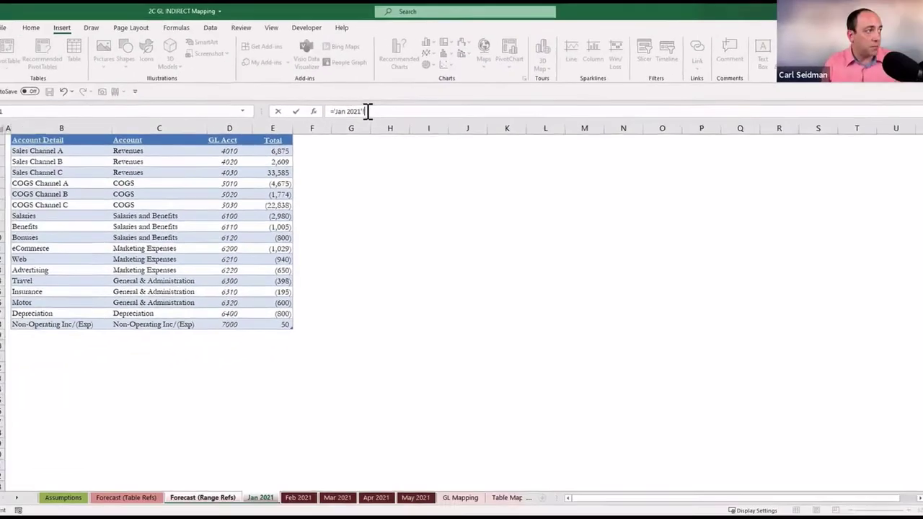
{"action": "key", "text": "Escape"}
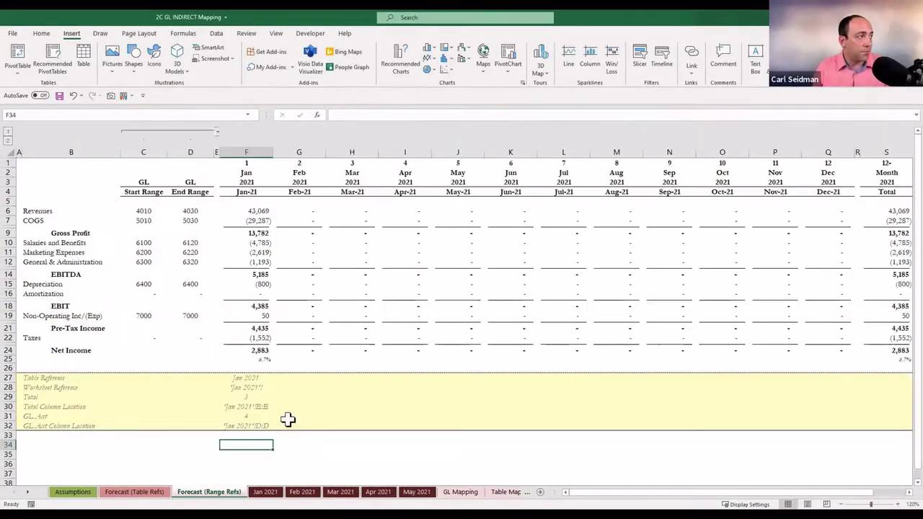
{"action": "left_click", "coordinate": [247, 387]}
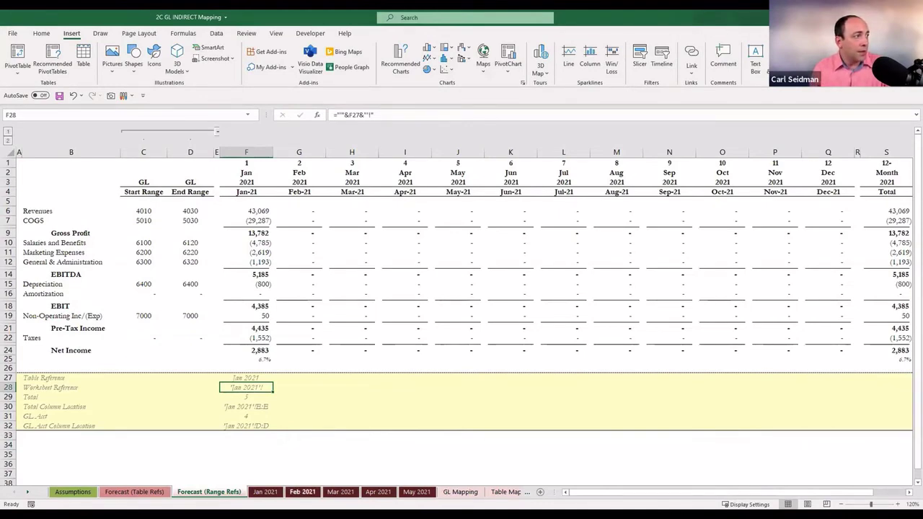
Compare the Total lookup in F29 on both forecast sheets, and inspect header row 1 on the May 2021 sheet.
{"action": "left_click", "coordinate": [134, 492]}
{"action": "left_click", "coordinate": [254, 396]}
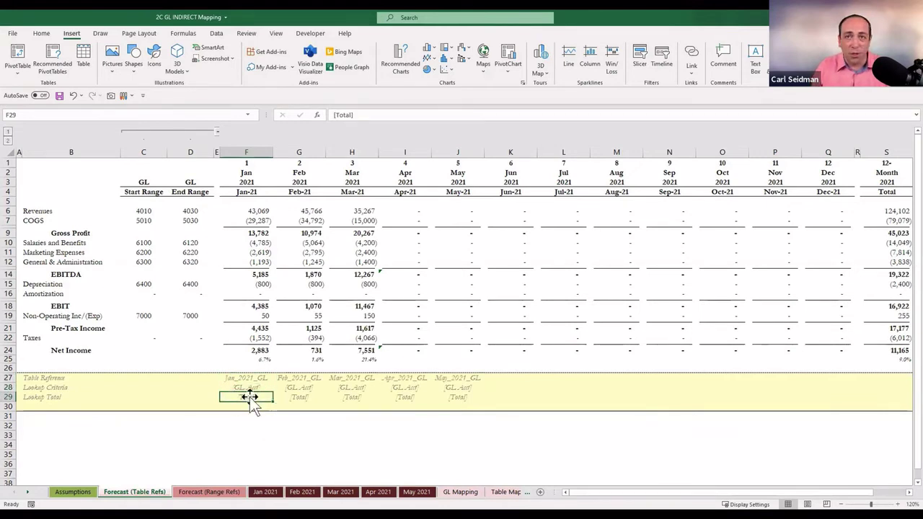
{"action": "left_click", "coordinate": [235, 493]}
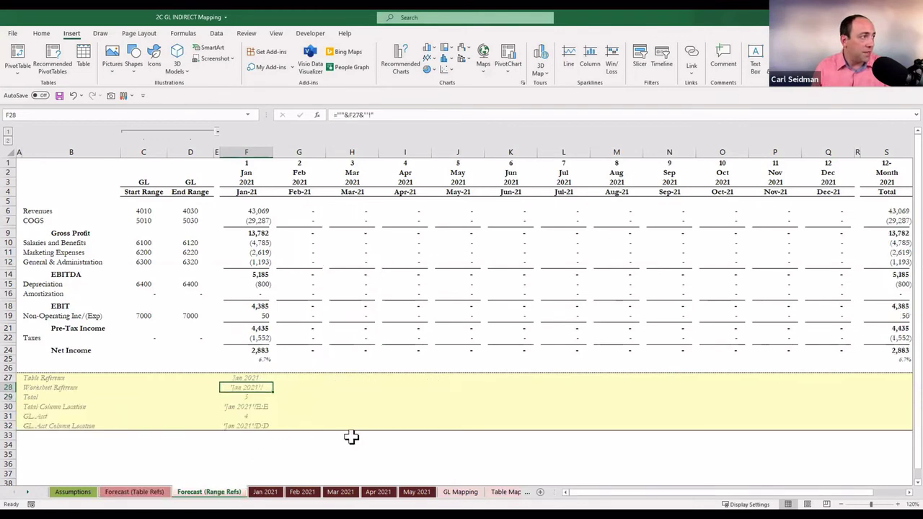
{"action": "key", "text": "Down"}
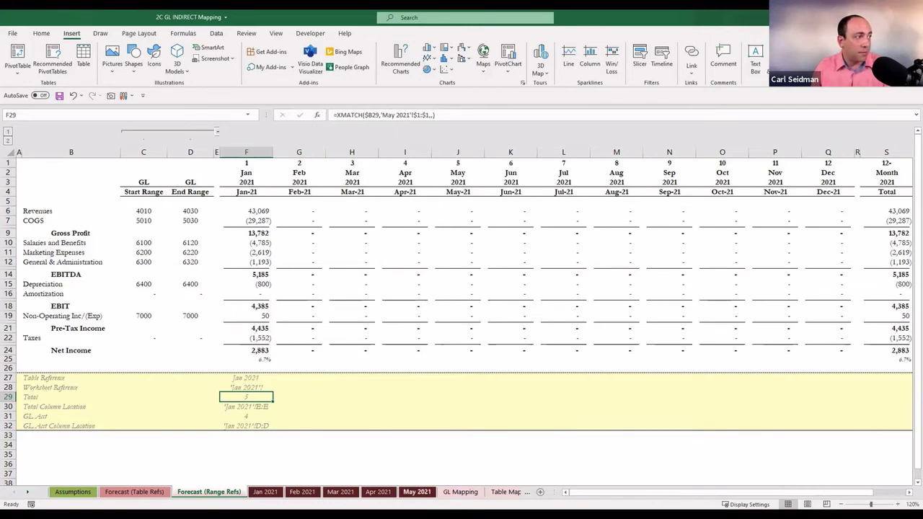
{"action": "left_click", "coordinate": [417, 492]}
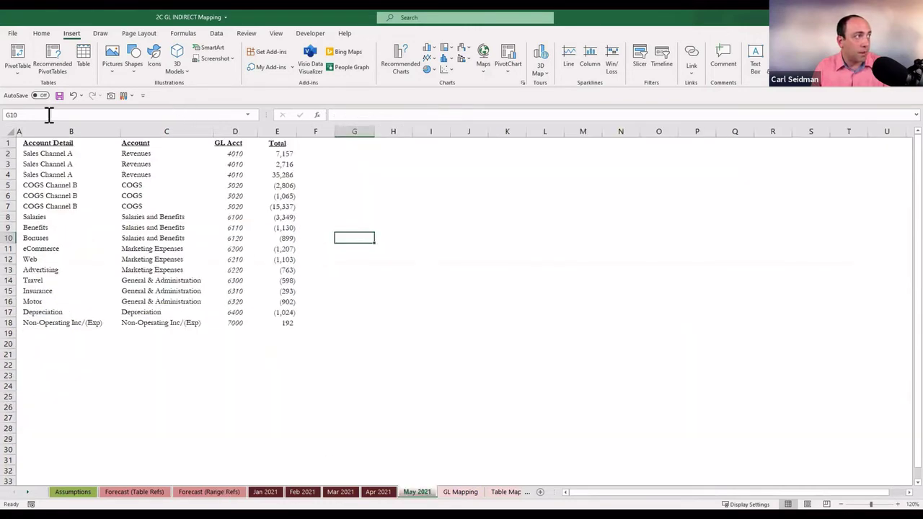
{"action": "left_click", "coordinate": [13, 142]}
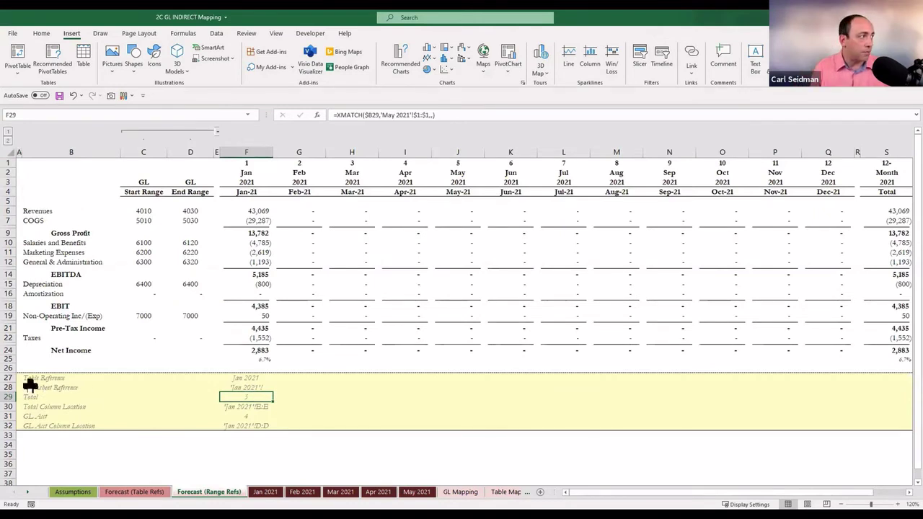
Check F31's XMATCH formula against header row 1 and the GL Acct column on May 2021, and return to Forecast (Range Refs).
{"action": "left_click", "coordinate": [245, 416]}
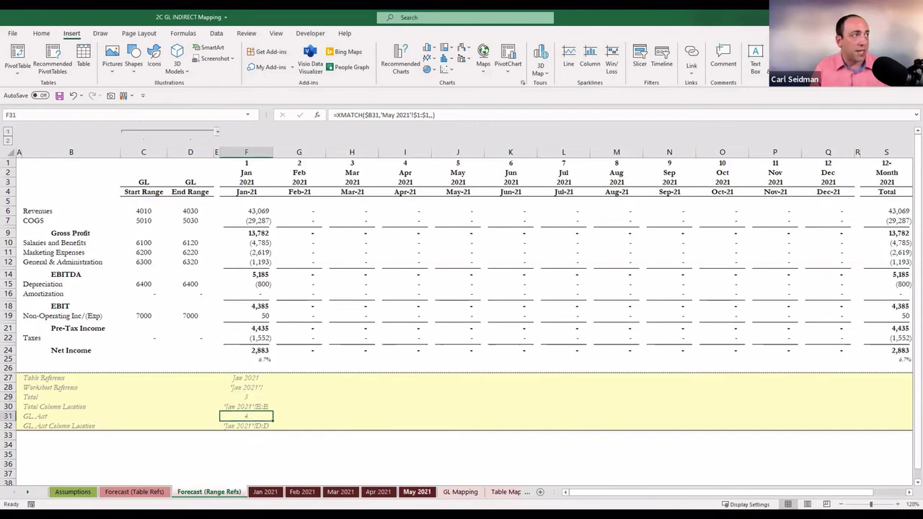
{"action": "left_click", "coordinate": [416, 491]}
{"action": "left_click", "coordinate": [13, 142]}
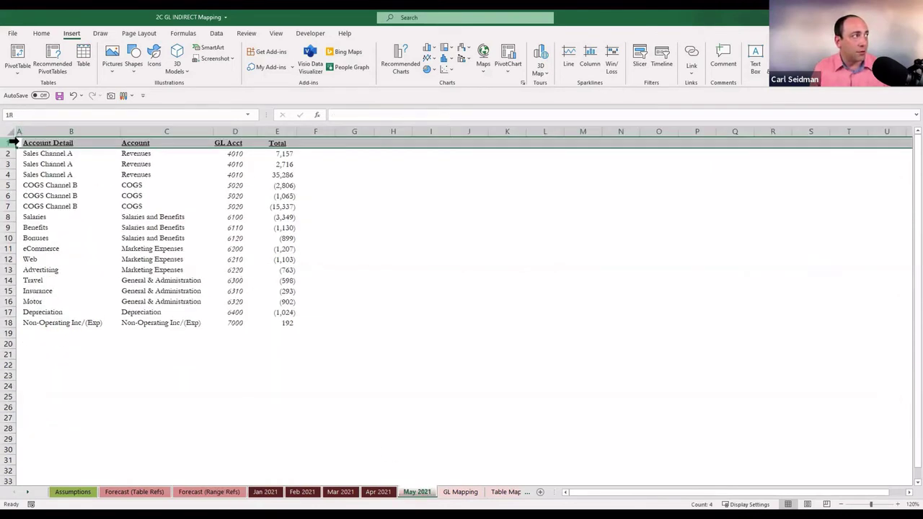
{"action": "left_click", "coordinate": [235, 131]}
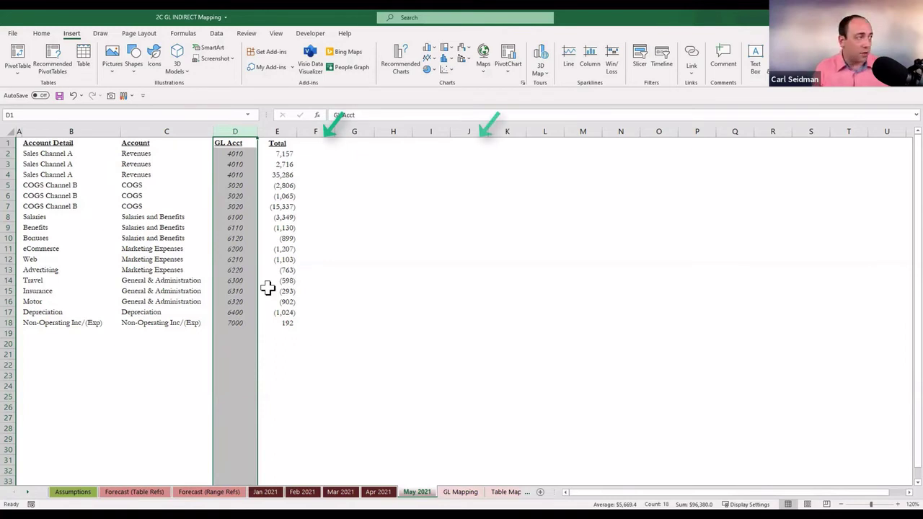
{"action": "left_click", "coordinate": [208, 492]}
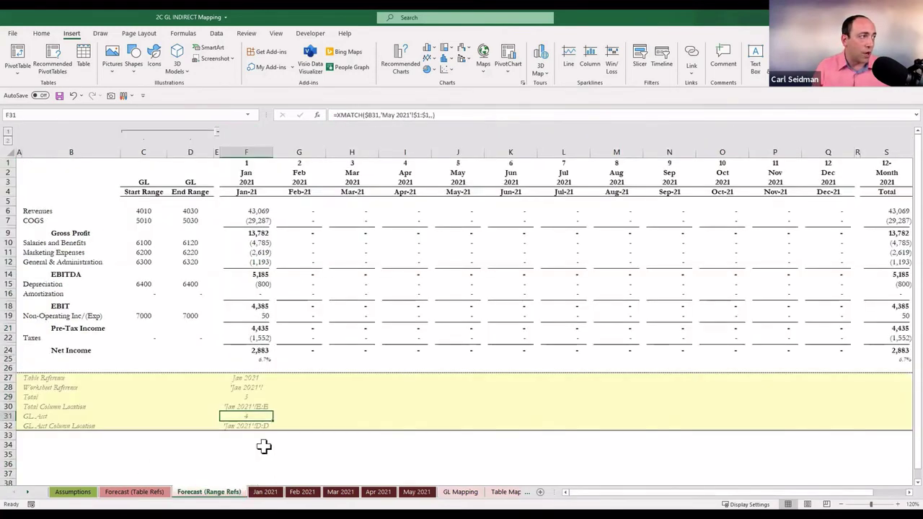
Trace F6's SUMIFS formula to the column location formulas in F30 and F32, and inspect the Total column on May 2021.
{"action": "left_click", "coordinate": [261, 407]}
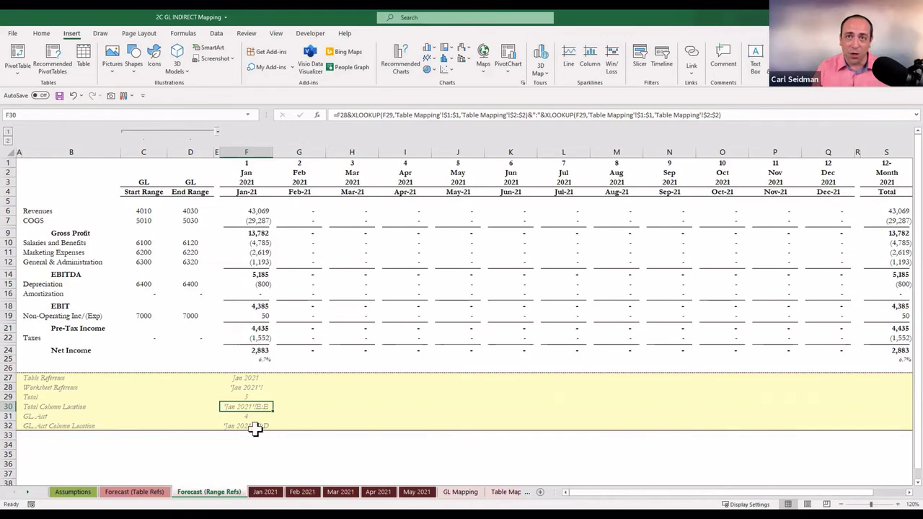
{"action": "left_click", "coordinate": [259, 210]}
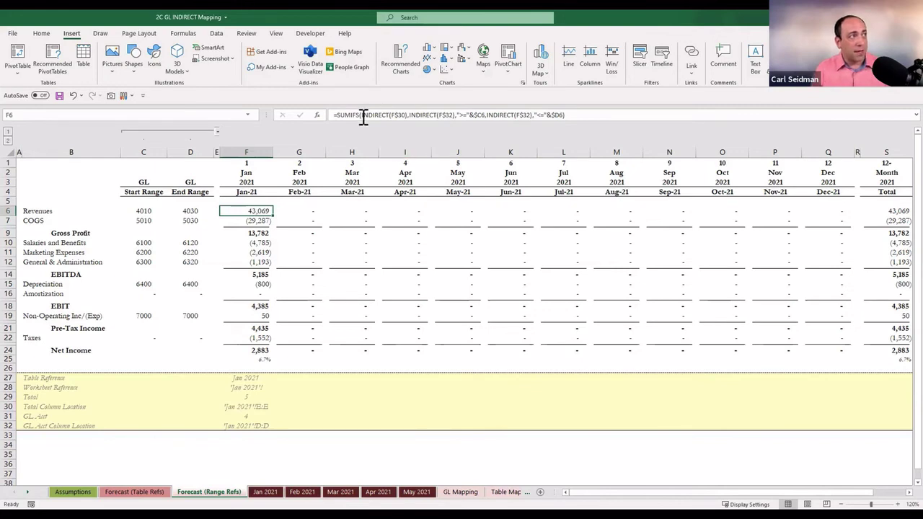
{"action": "left_click", "coordinate": [257, 405]}
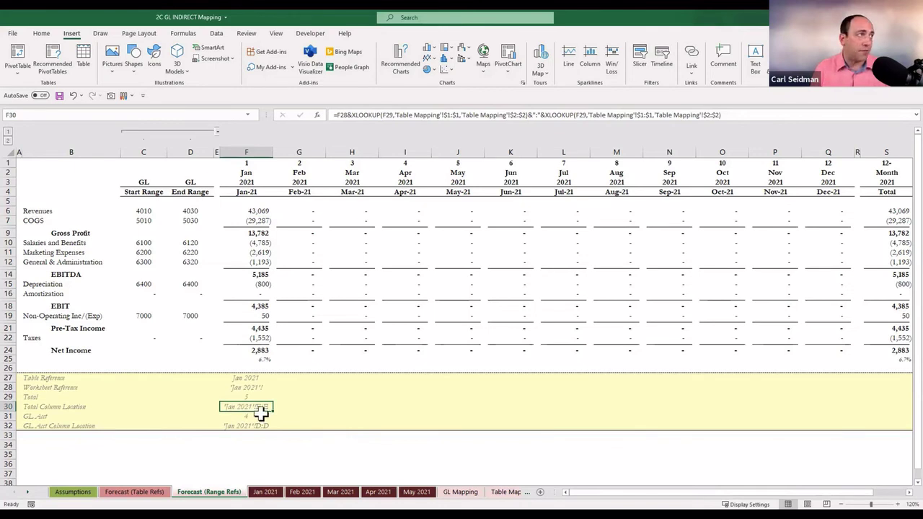
{"action": "left_click", "coordinate": [256, 212]}
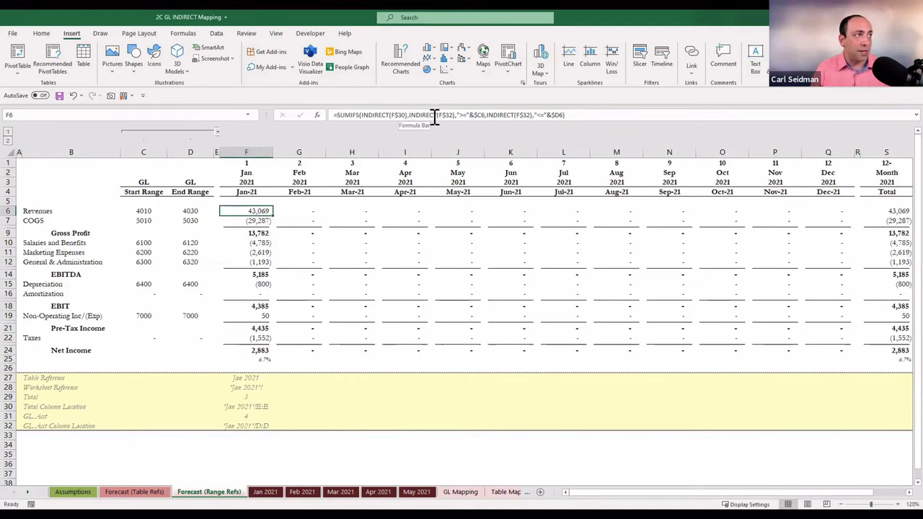
{"action": "left_click", "coordinate": [245, 425]}
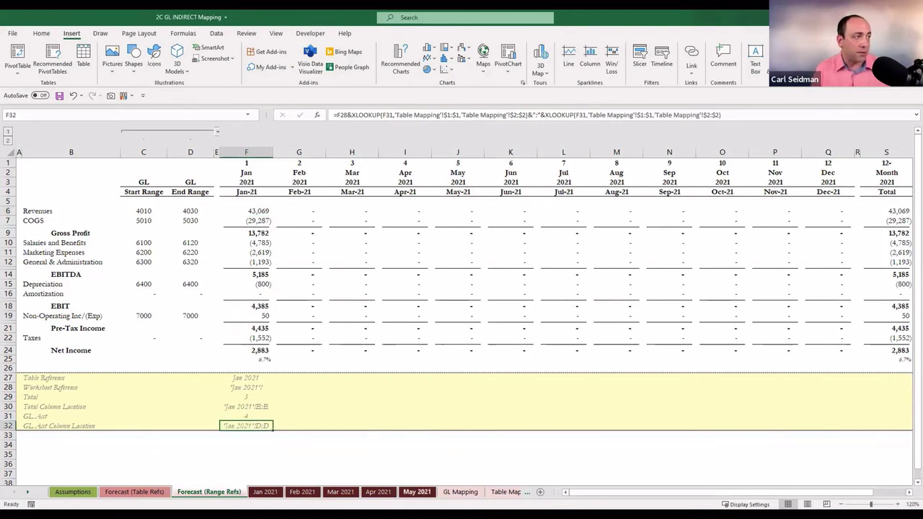
{"action": "left_click", "coordinate": [417, 491]}
{"action": "left_click", "coordinate": [281, 130]}
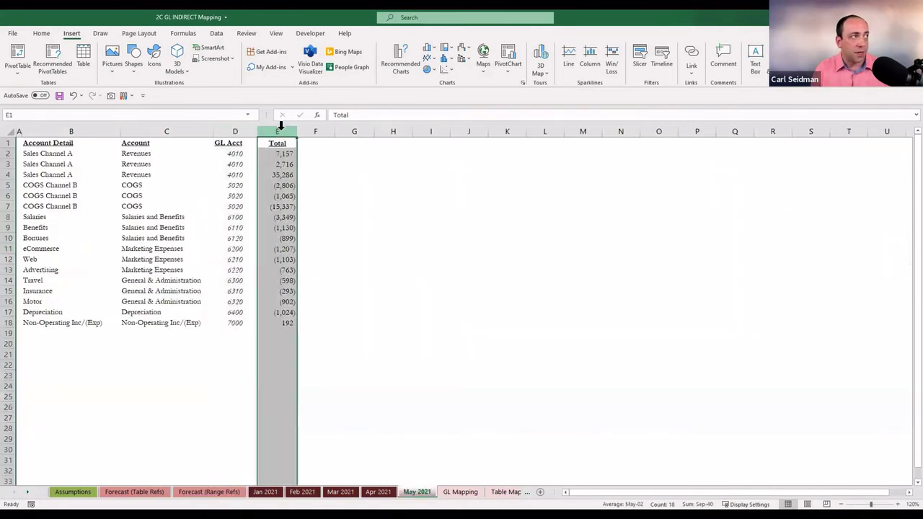
Inspect the GL Acct column on May 2021, and compare F6's SUMIFS criteria on Forecast (Range Refs) with the GL start range in C6.
{"action": "left_click", "coordinate": [240, 128]}
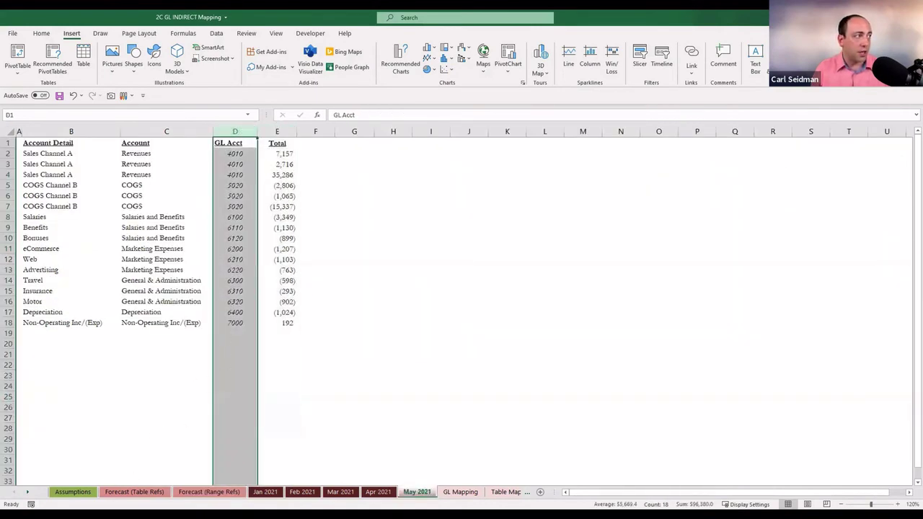
{"action": "left_click", "coordinate": [209, 492]}
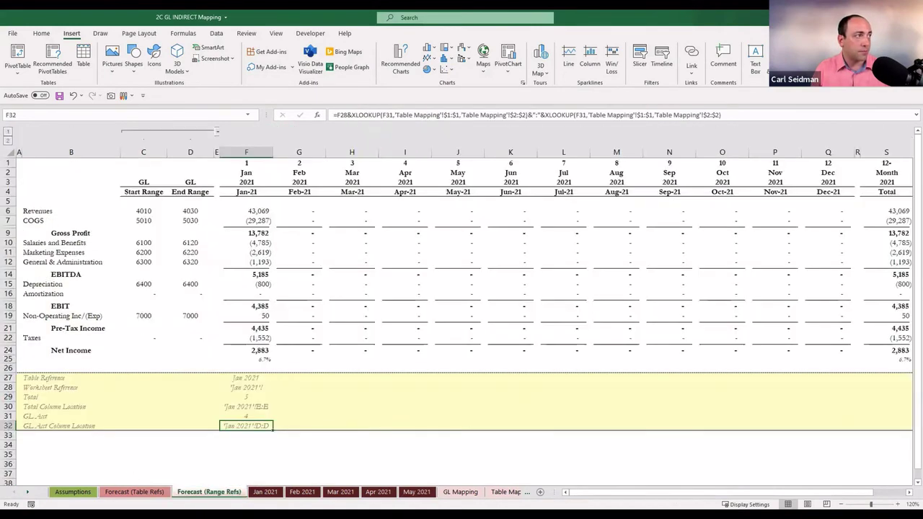
{"action": "left_click", "coordinate": [265, 211]}
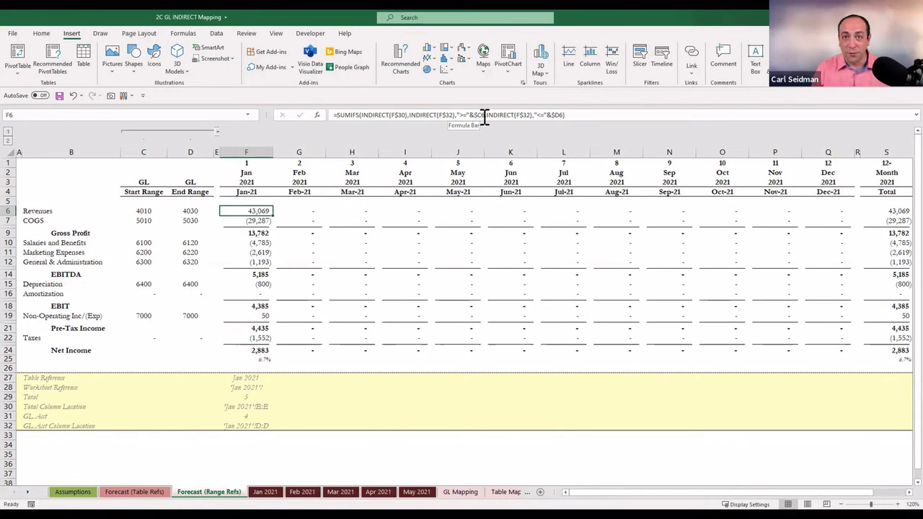
{"action": "left_click", "coordinate": [153, 212]}
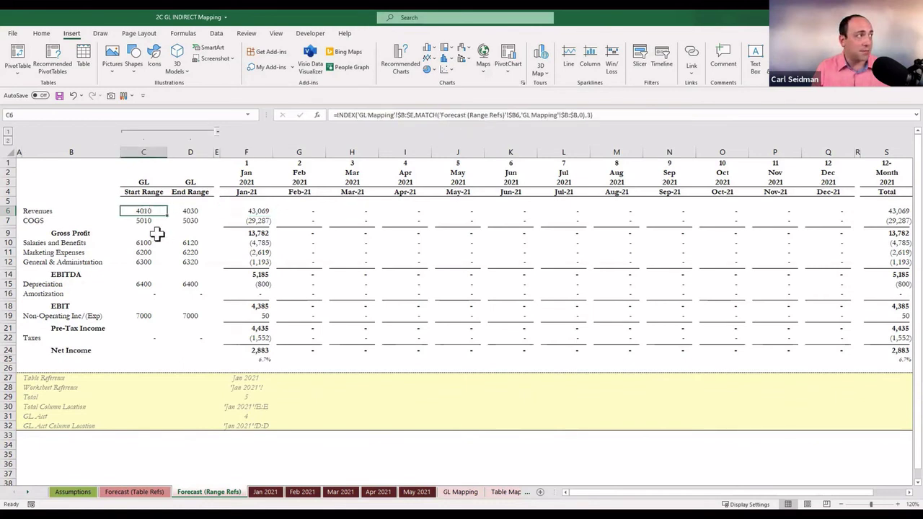
{"action": "left_click", "coordinate": [256, 211]}
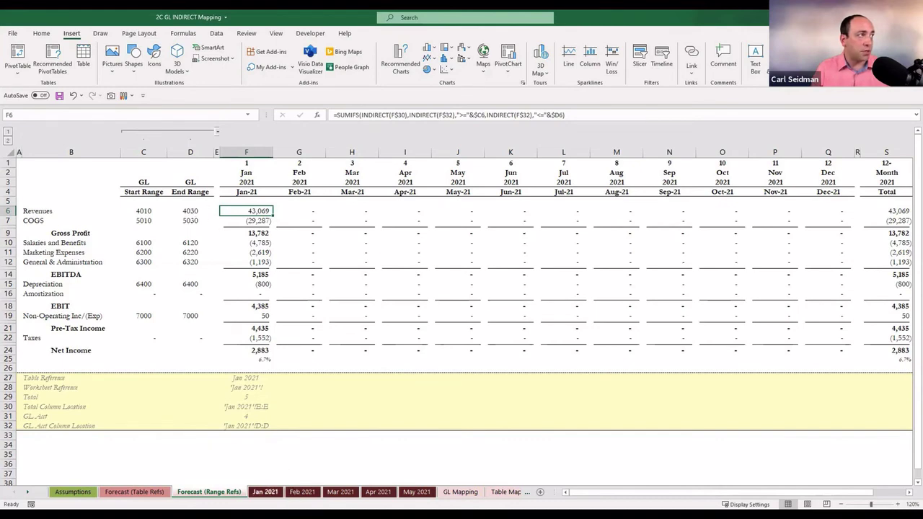
Check the sum of the revenue totals in E2:E4 on Jan 2021 against F6, and return to Forecast (Range Refs).
{"action": "key", "text": "ctrl+Page_Down"}
{"action": "left_click_drag", "start_coordinate": [288, 153], "coordinate": [287, 175]}
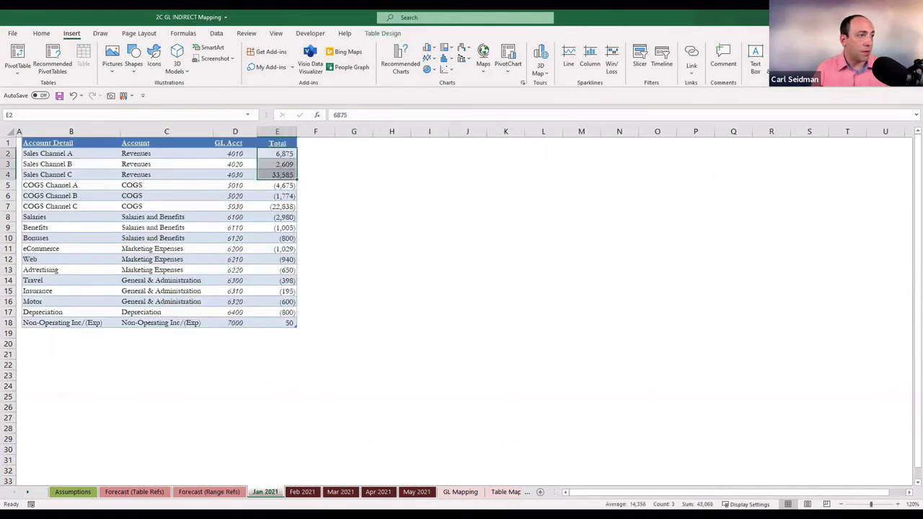
{"action": "left_click", "coordinate": [209, 492]}
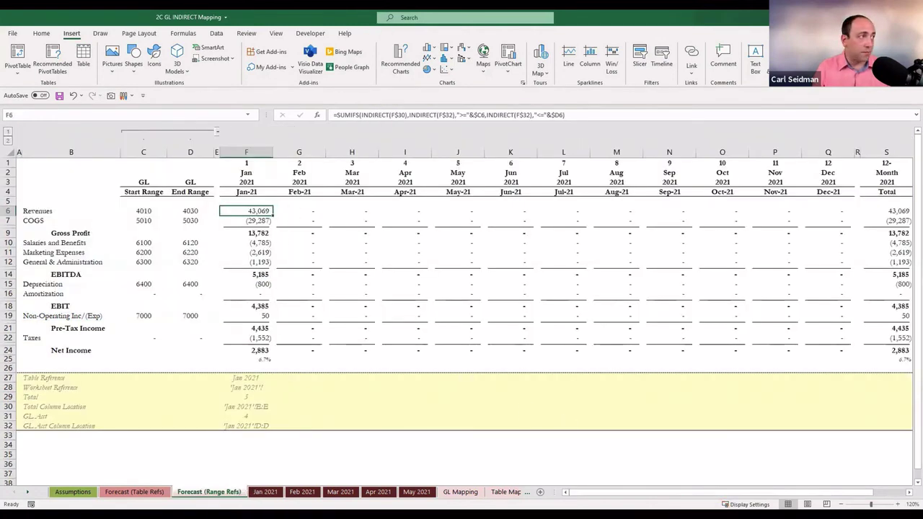
Copy the January formulas in F6:F32, including the reference helper rows, into the February column at G6:G32.
{"action": "key", "text": "shift+Down"}
{"action": "key", "text": "shift+Down"}
{"action": "key", "text": "shift+Down"}
{"action": "key", "text": "shift+Down"}
{"action": "key", "text": "shift+Down"}
{"action": "key", "text": "shift+Down"}
{"action": "key", "text": "shift+Down"}
{"action": "key", "text": "shift+Down"}
{"action": "key", "text": "shift+Down"}
{"action": "key", "text": "shift+Down"}
{"action": "key", "text": "shift+Down"}
{"action": "key", "text": "shift+Down"}
{"action": "key", "text": "shift+Down"}
{"action": "key", "text": "shift+Down"}
{"action": "key", "text": "shift+Down"}
{"action": "key", "text": "shift+Down"}
{"action": "key", "text": "shift+Down"}
{"action": "key", "text": "shift+Down"}
{"action": "key", "text": "shift+Down"}
{"action": "key", "text": "shift+Down"}
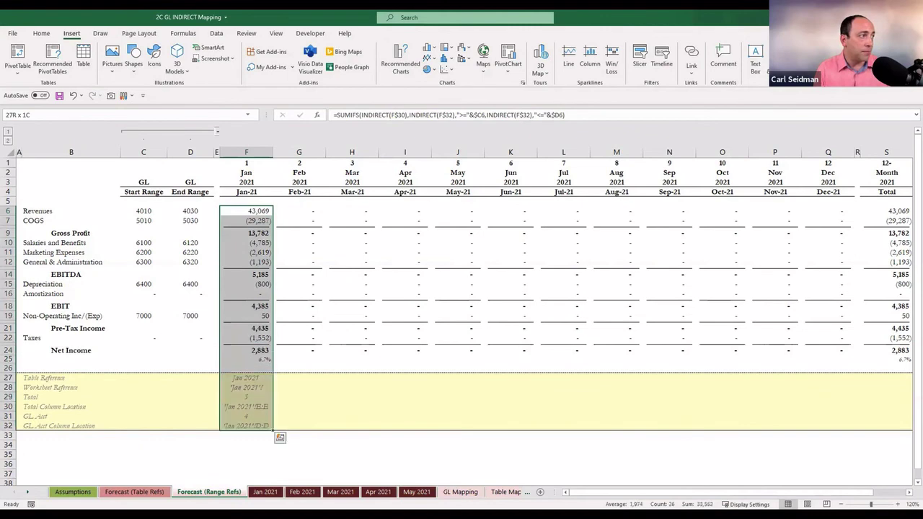
{"action": "key", "text": "ctrl+c"}
{"action": "key", "text": "Right"}
{"action": "key", "text": "ctrl+v"}
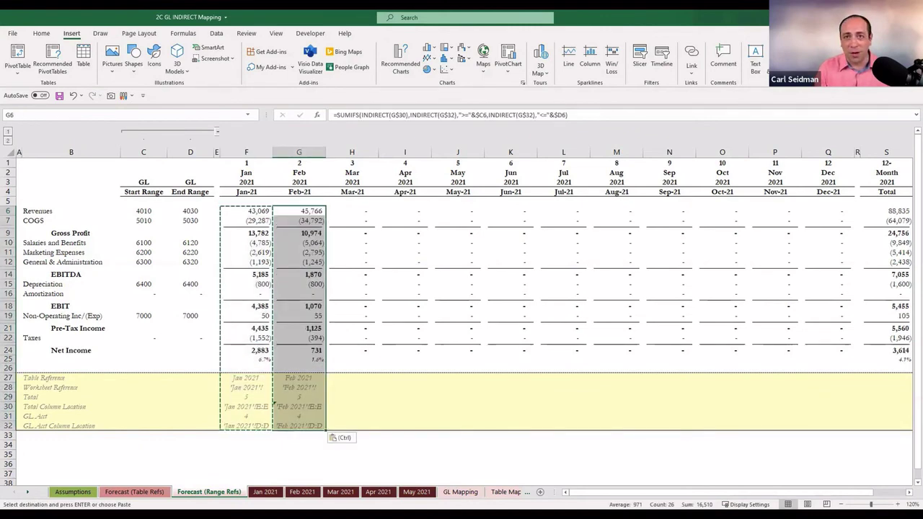
Paste the copied January formulas into the March, April and May columns, H6:J32.
{"action": "key", "text": "Right"}
{"action": "key", "text": "ctrl+v"}
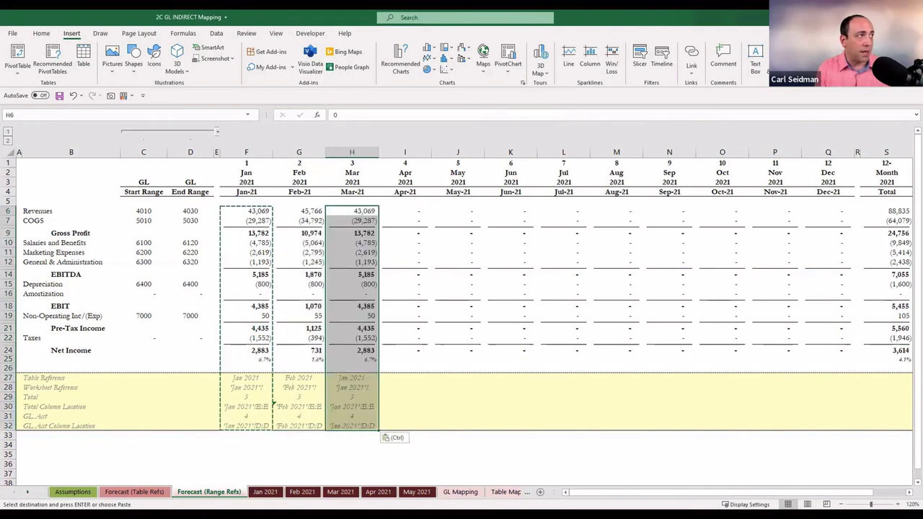
{"action": "key", "text": "Right"}
{"action": "key", "text": "ctrl+v"}
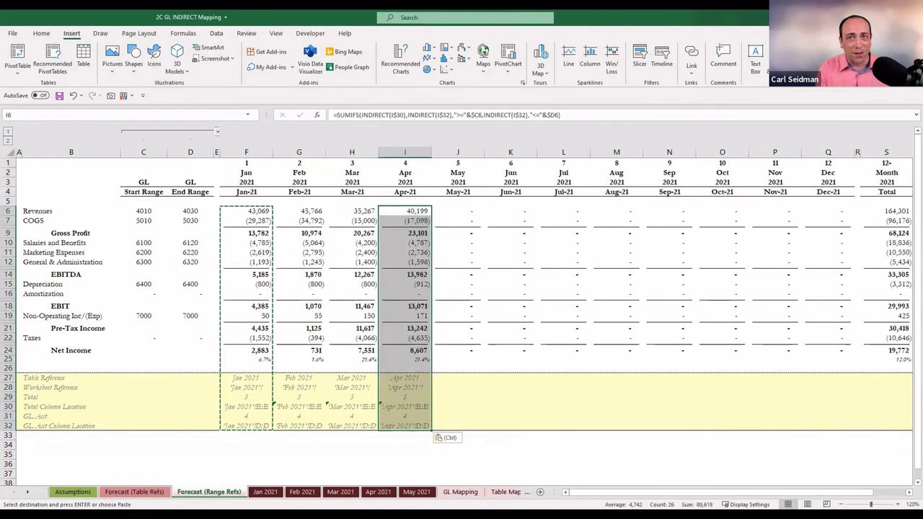
{"action": "key", "text": "Right"}
{"action": "key", "text": "ctrl+v"}
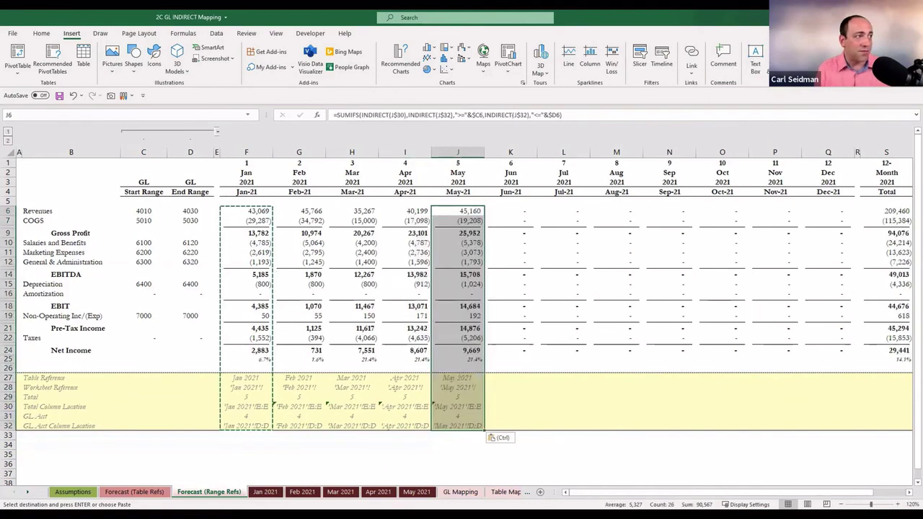